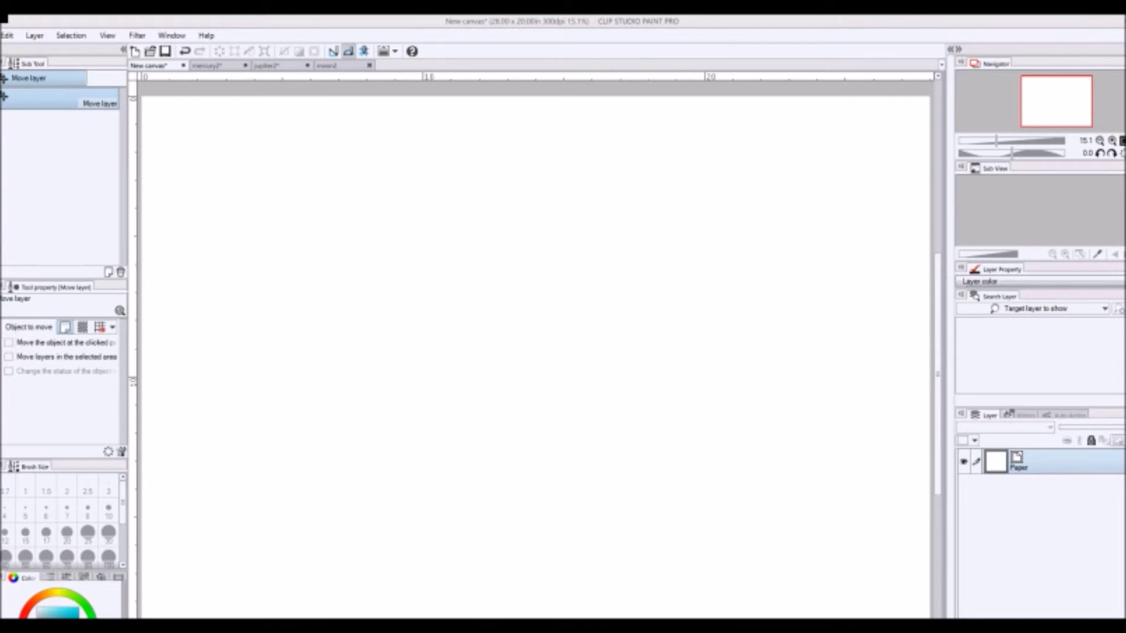
Set the Symmetrical ruler to 2 lines with Line symmetry on, and add a new raster layer
key(u)
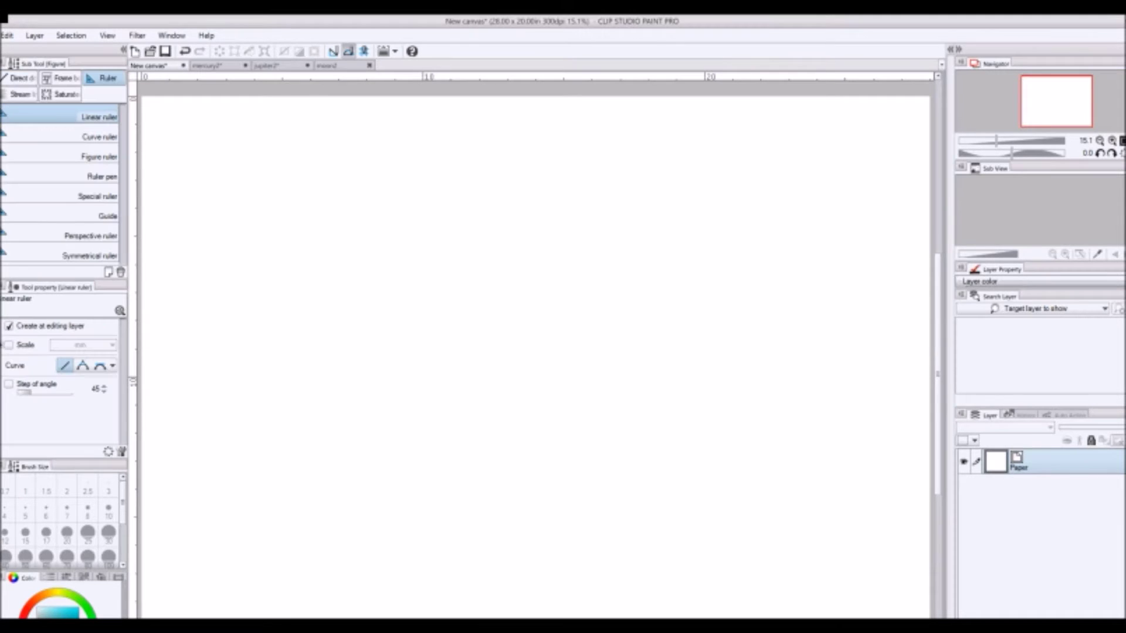
click(57, 257)
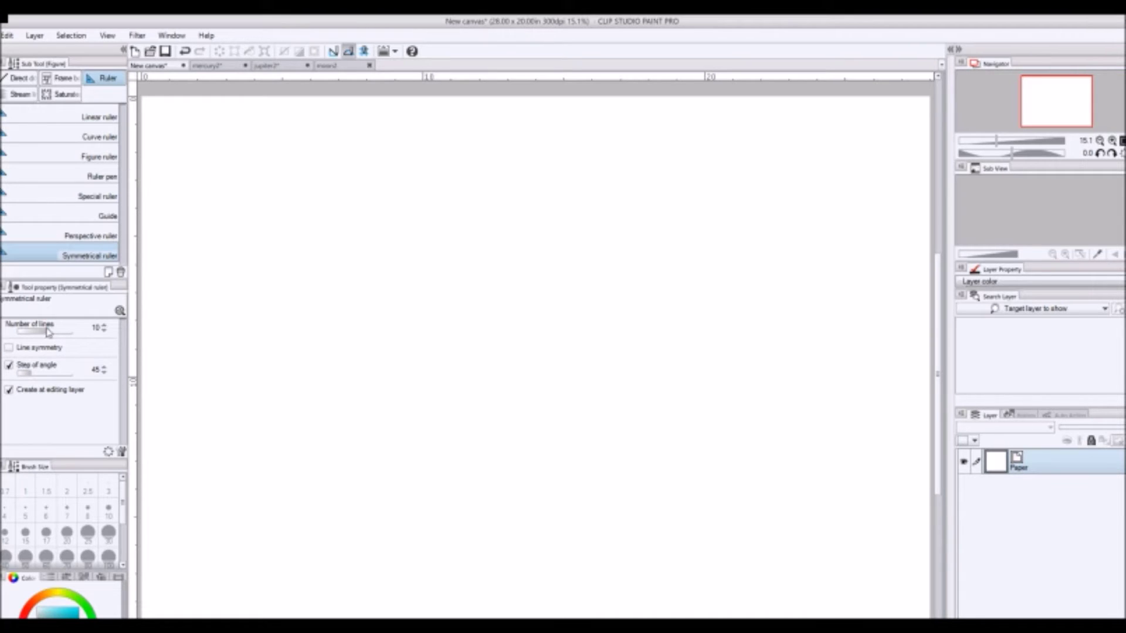
drag(50, 330, 7, 332)
click(8, 347)
key(ctrl+shift+n)
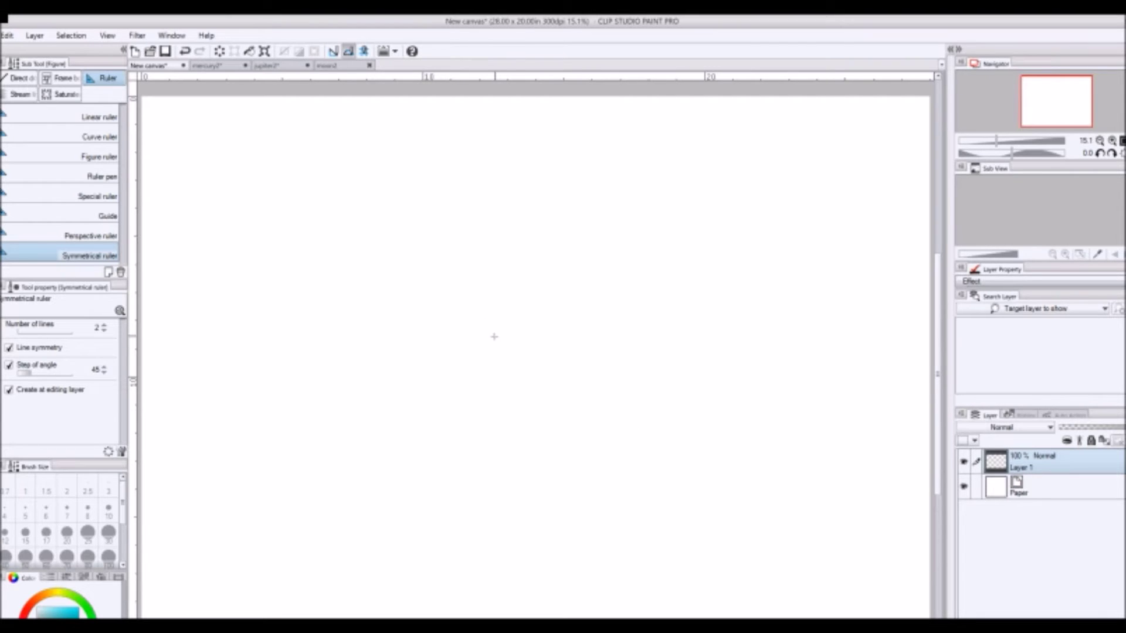
Try several symmetry axis angles, keep a vertical ruler through the canvas centre, and take the G-pen
drag(494, 337, 516, 341)
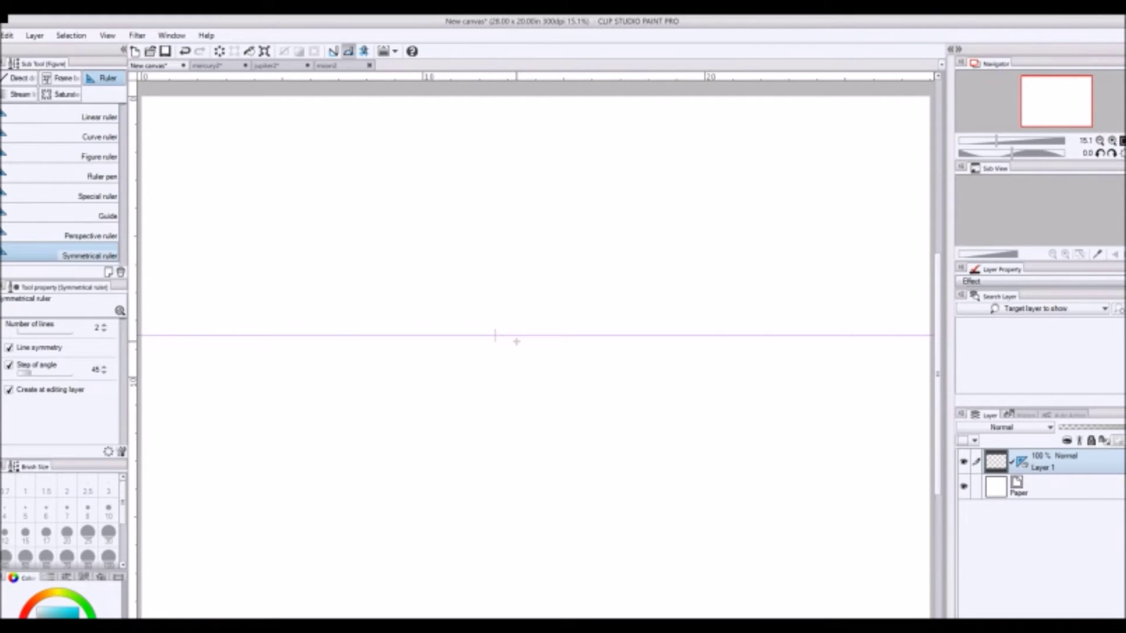
key(ctrl+z)
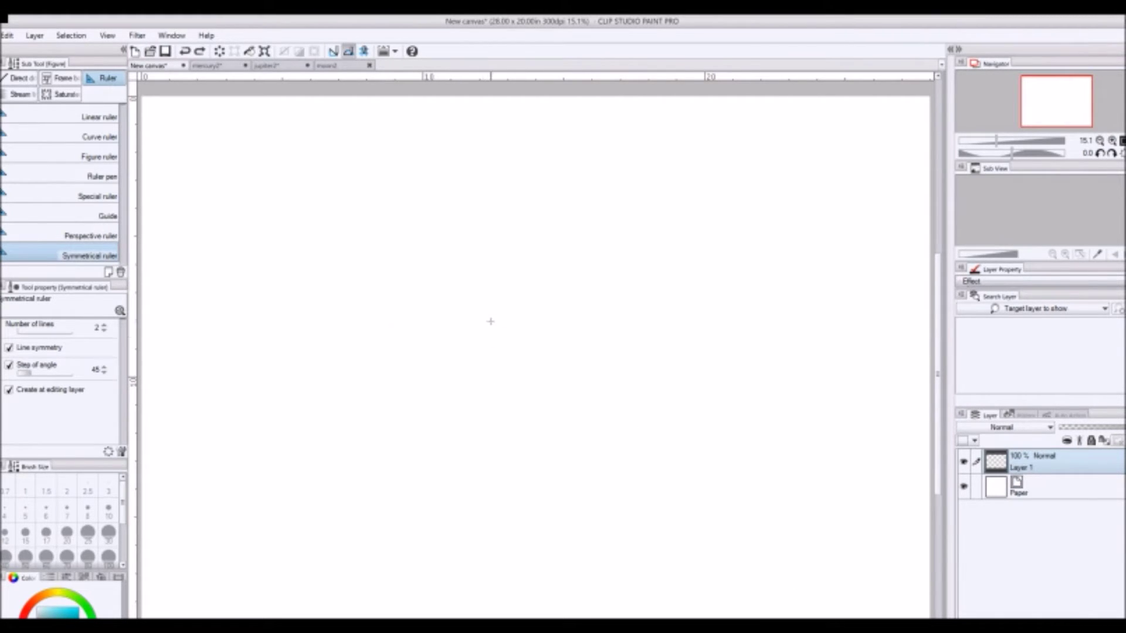
drag(490, 321, 504, 399)
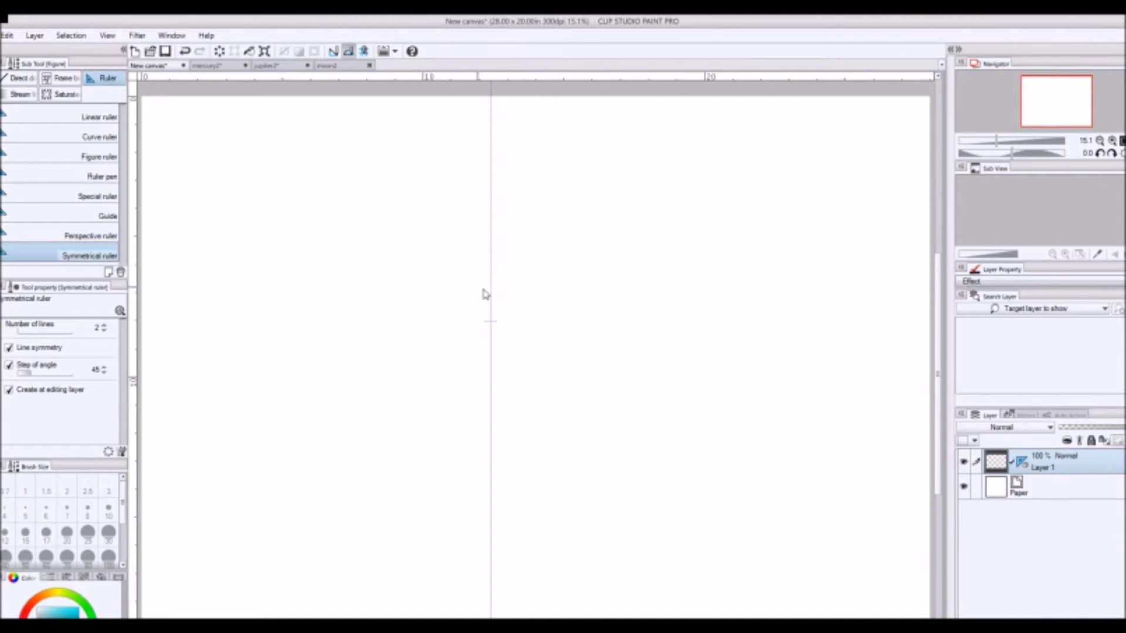
key(ctrl+z)
drag(454, 263, 570, 402)
key(ctrl+z)
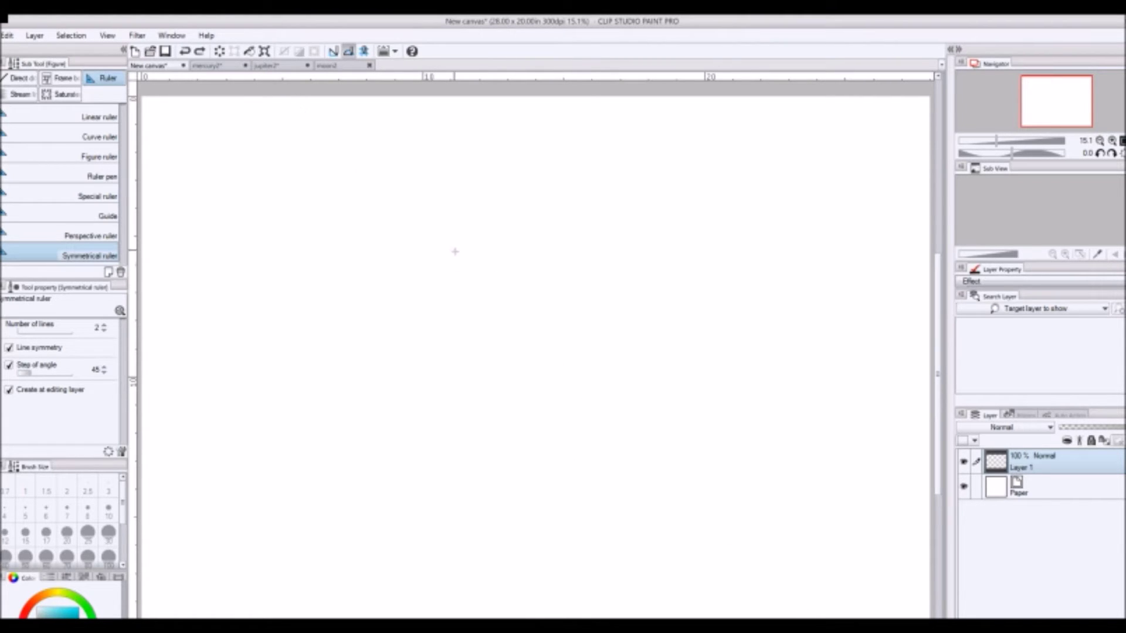
drag(456, 253, 549, 469)
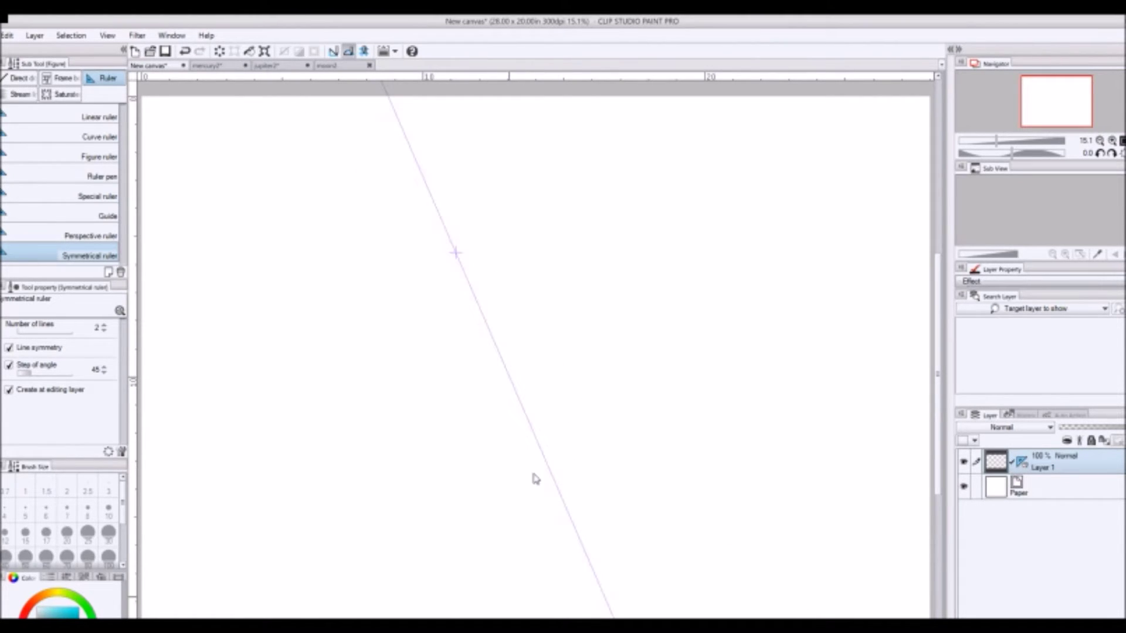
key(ctrl+z)
drag(460, 250, 506, 448)
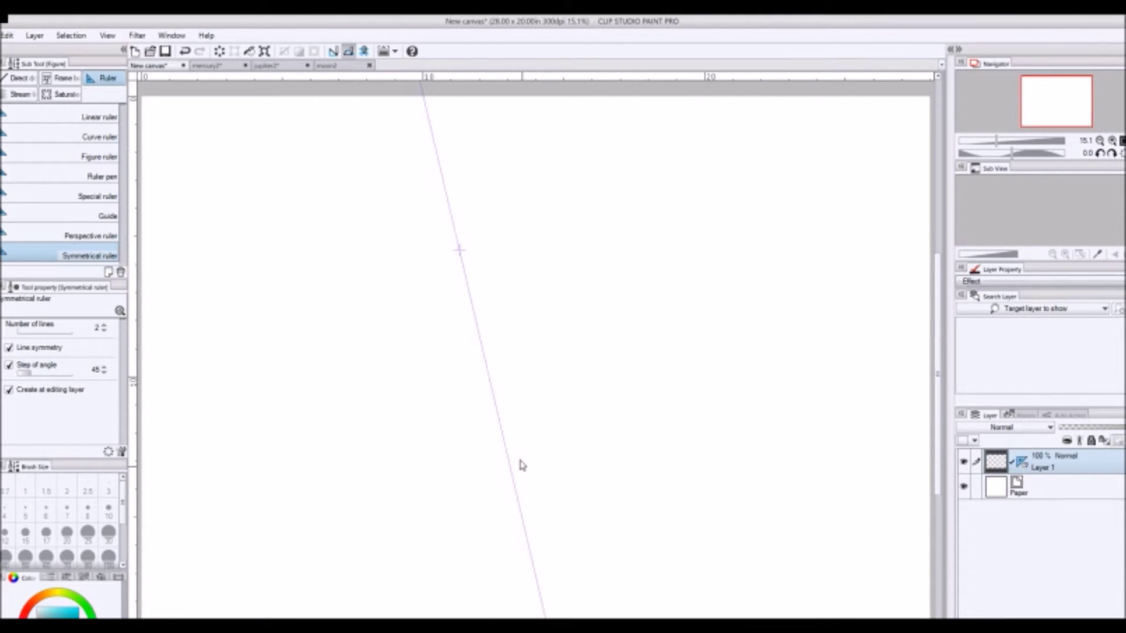
key(ctrl+z)
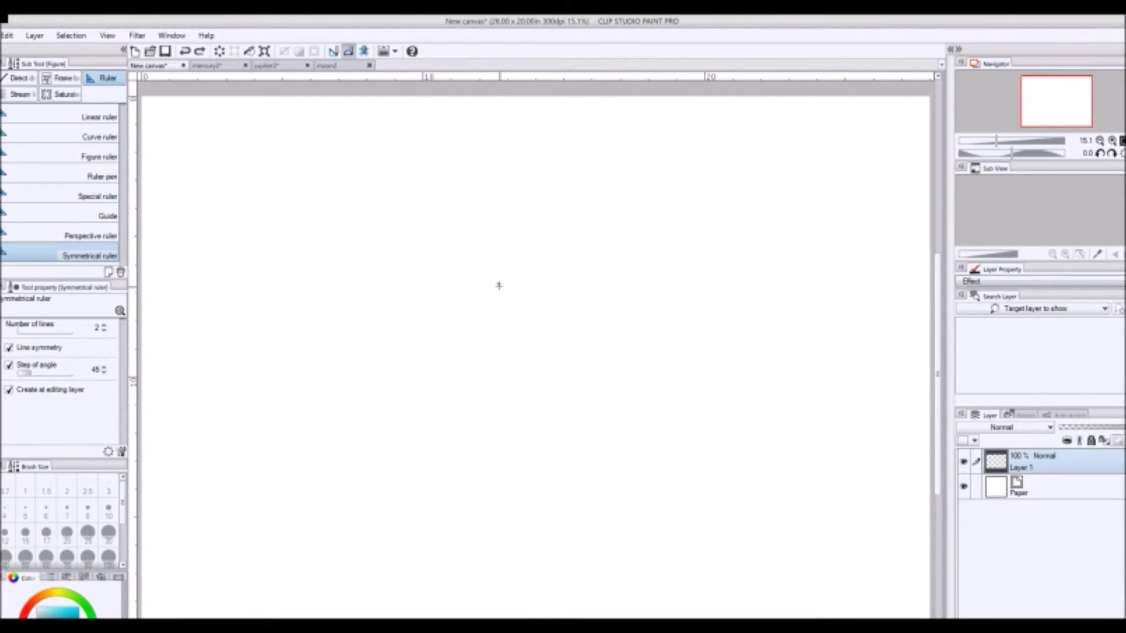
key(ctrl+y)
key(p)
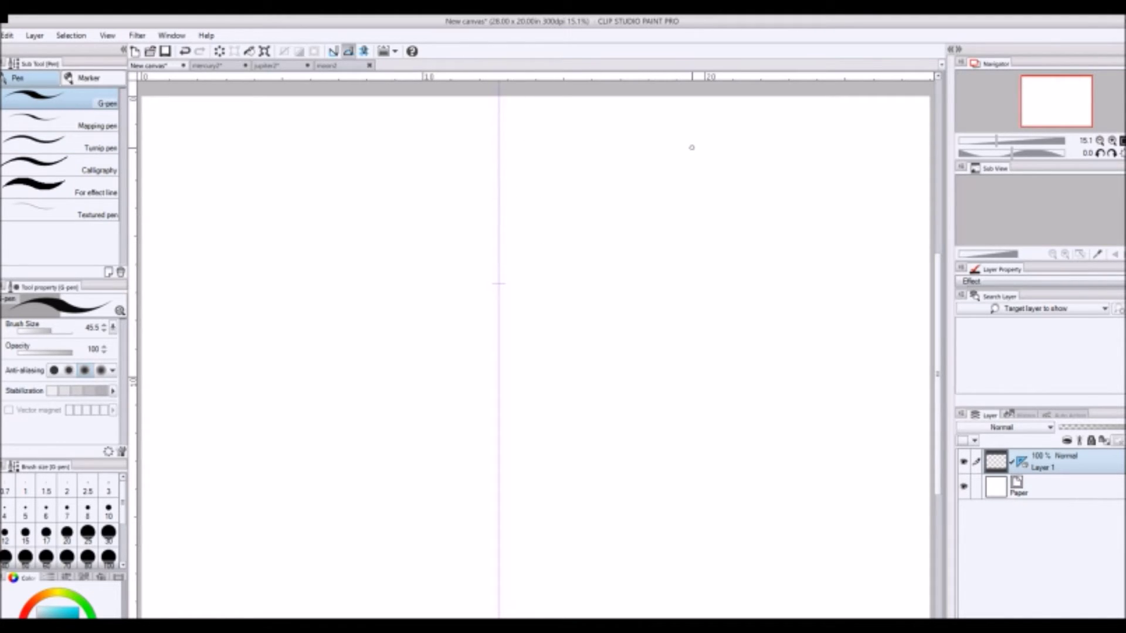
Ink a round mirrored head with a vertical centre line and a horizontal guide, reinforcing the outline
mouse_move(497, 198)
mouse_down()
mouse_move(403, 285)
mouse_move(417, 359)
mouse_move(440, 385)
mouse_up()
drag(498, 404, 584, 373)
drag(498, 197, 497, 470)
drag(406, 324, 590, 322)
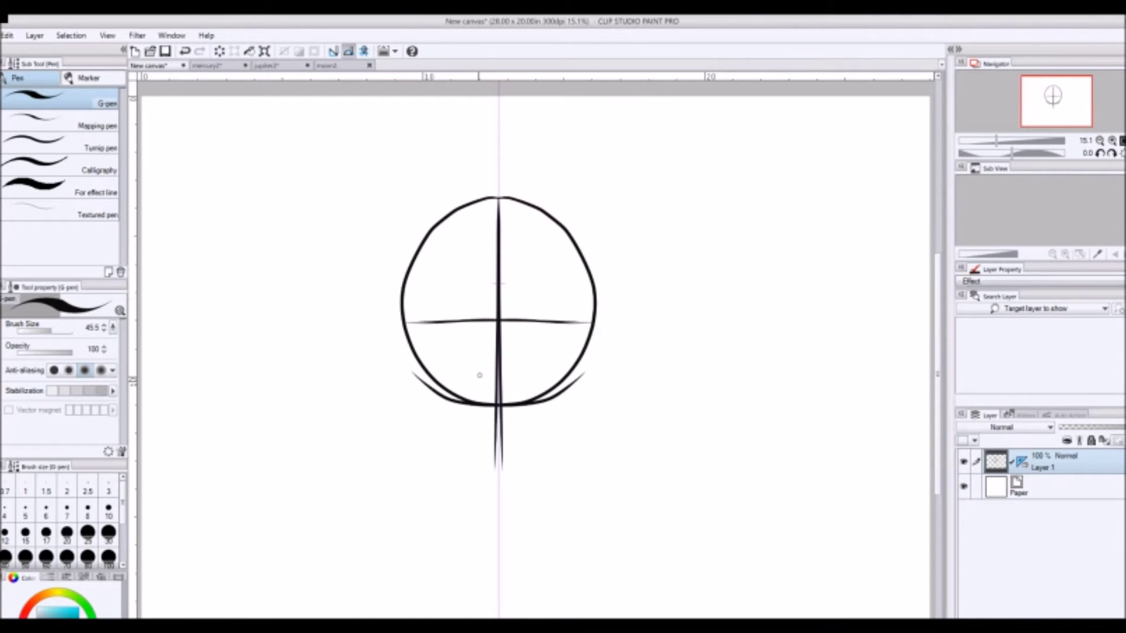
mouse_move(404, 313)
mouse_down()
mouse_move(420, 388)
mouse_move(497, 442)
mouse_up()
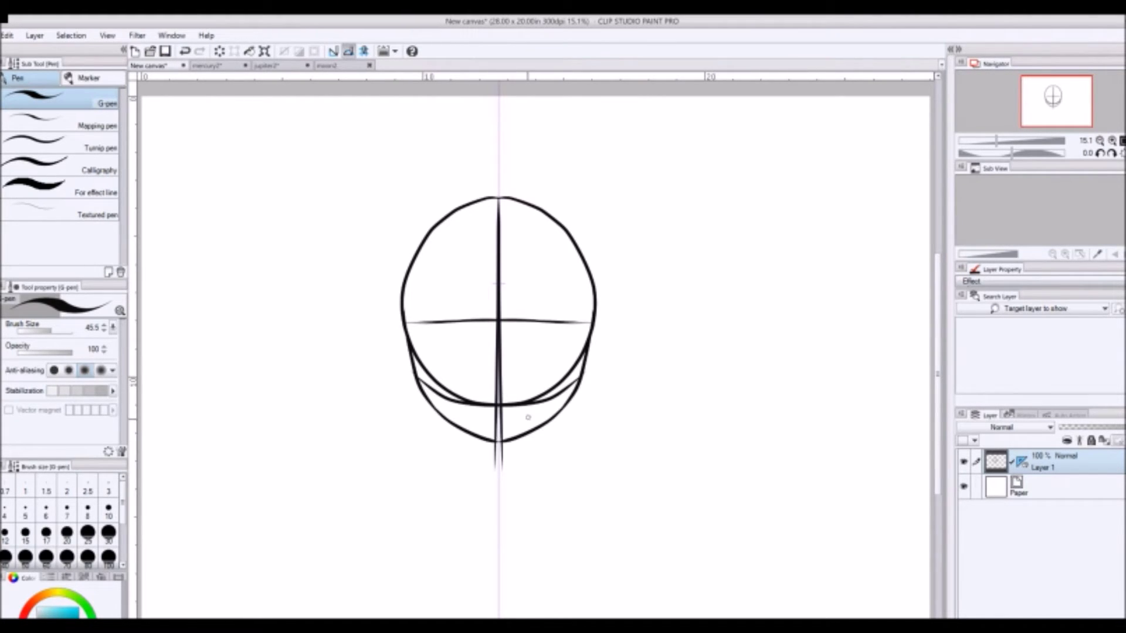
drag(592, 337, 586, 364)
drag(415, 359, 404, 298)
drag(432, 224, 458, 207)
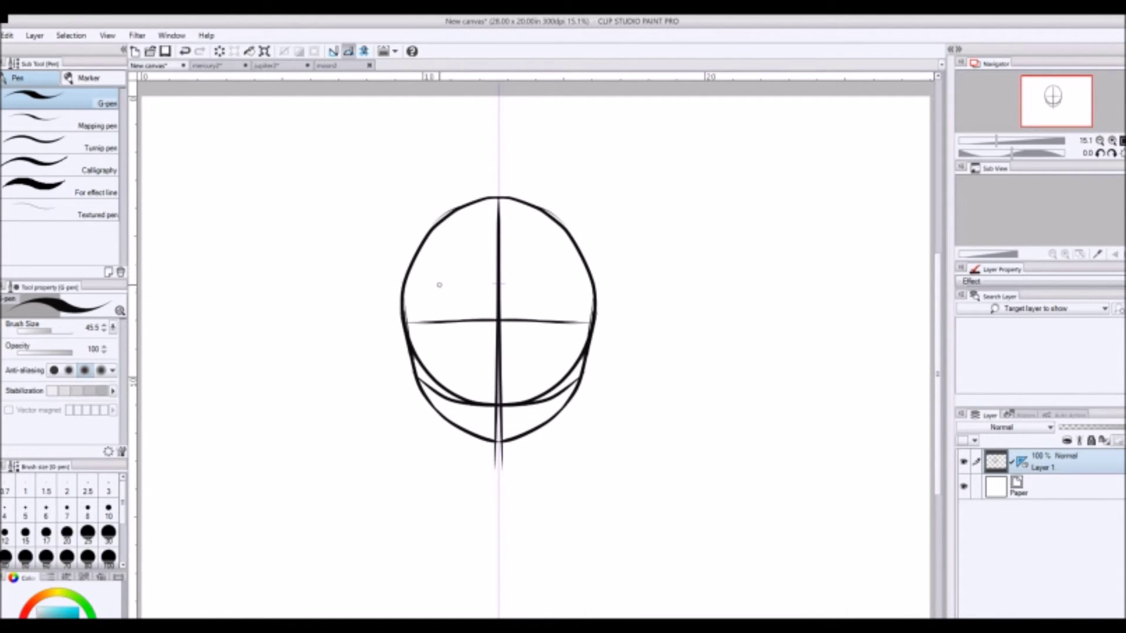
Add mirrored eye outlines, a mouth line across the lower face and a small nose
mouse_move(439, 285)
mouse_down()
mouse_move(455, 262)
mouse_move(475, 303)
mouse_move(441, 305)
mouse_move(473, 312)
mouse_move(444, 265)
mouse_move(469, 265)
mouse_move(477, 314)
mouse_move(478, 292)
mouse_up()
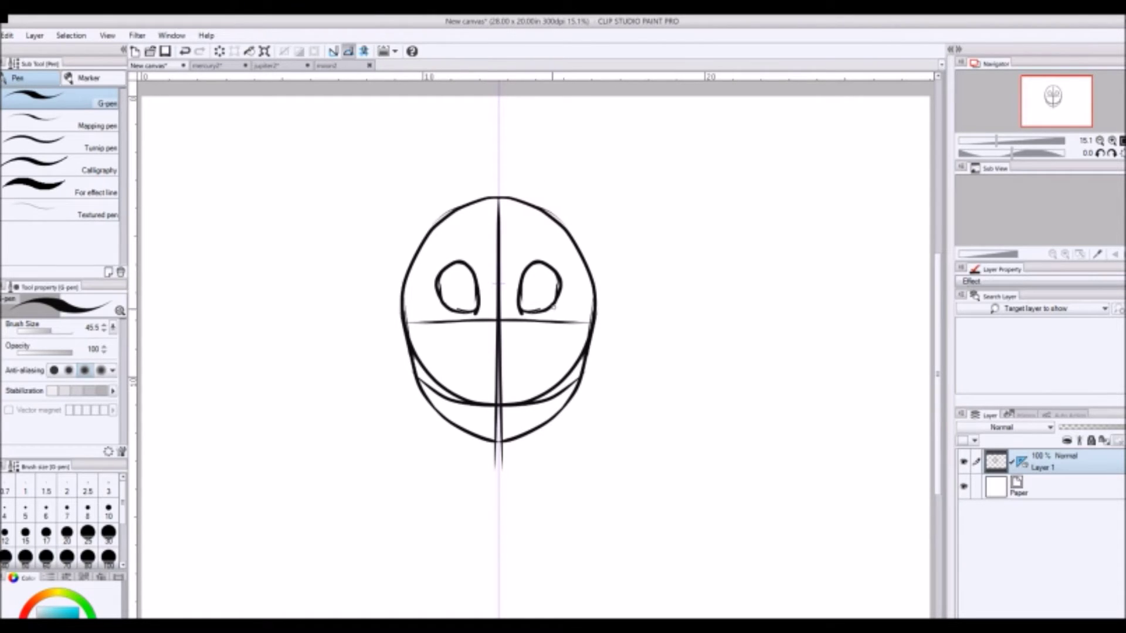
drag(459, 371, 538, 372)
mouse_move(483, 336)
mouse_down()
mouse_move(497, 339)
mouse_move(484, 335)
mouse_up()
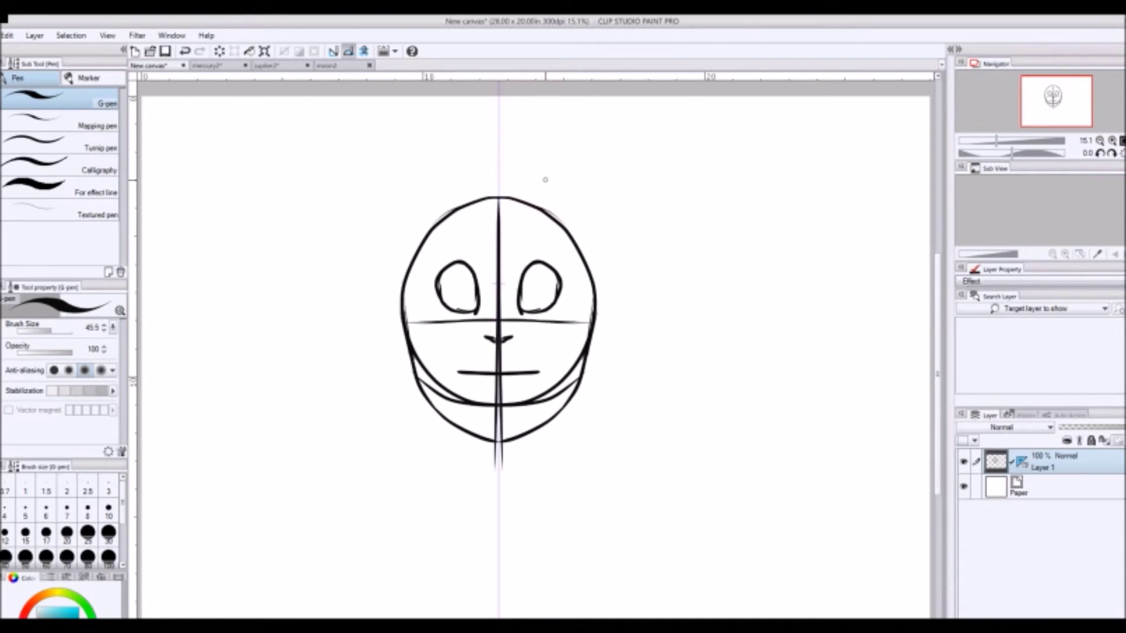
Try pupils, a second jaw curve and neck lines, undoing the pupils, neck and nose
mouse_move(457, 268)
mouse_down()
mouse_move(469, 292)
mouse_move(467, 265)
mouse_move(456, 267)
mouse_up()
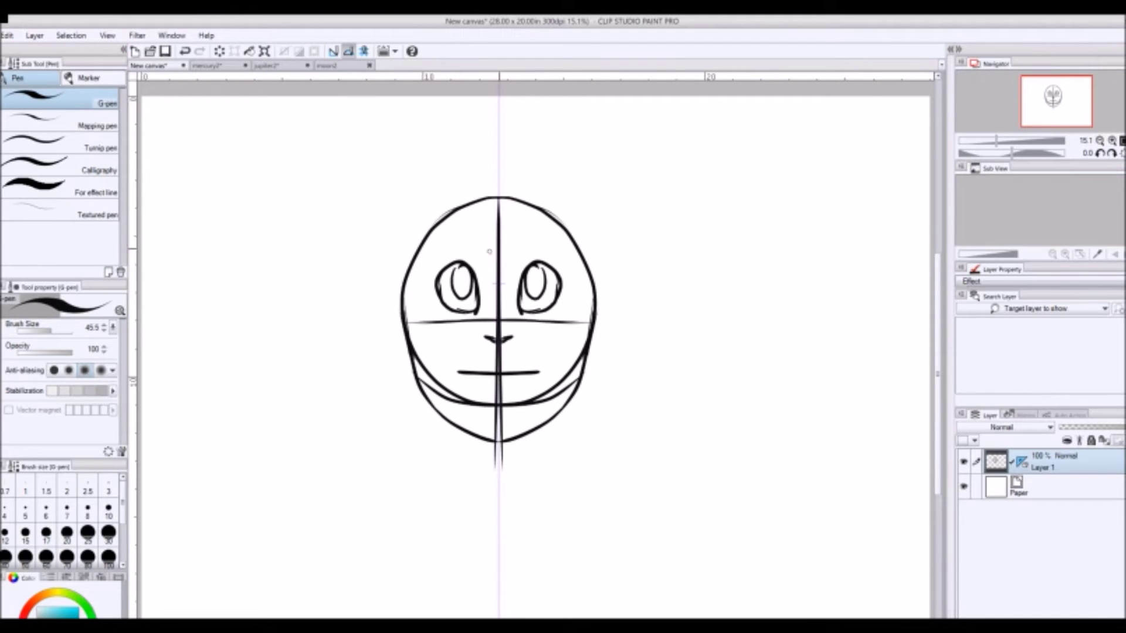
key(ctrl+z)
key(ctrl+z)
drag(466, 268, 472, 310)
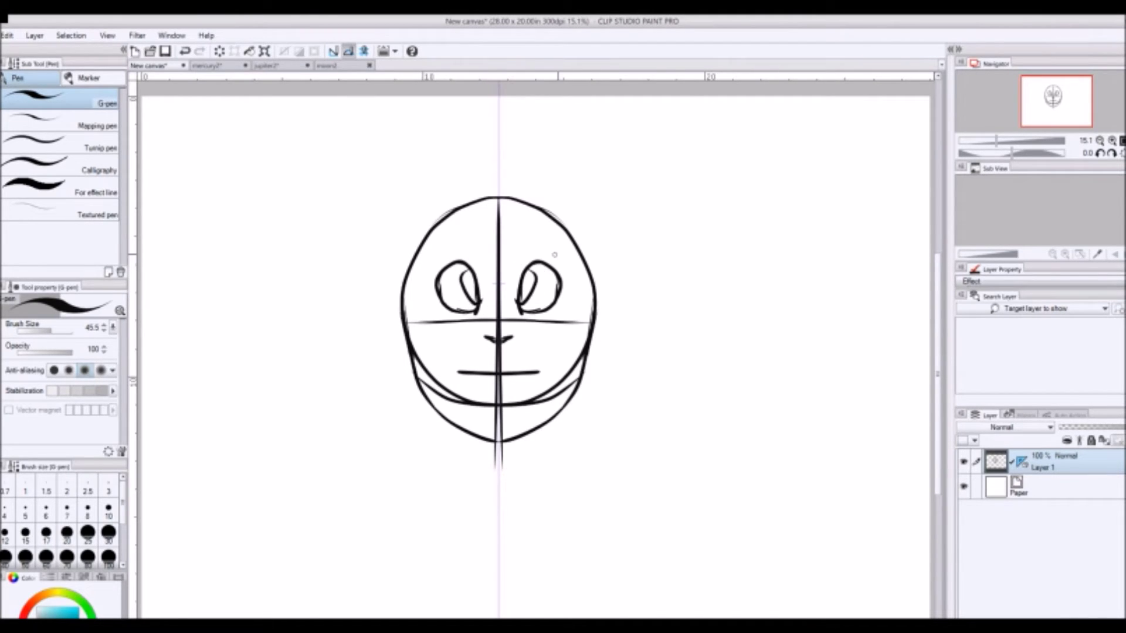
key(ctrl+z)
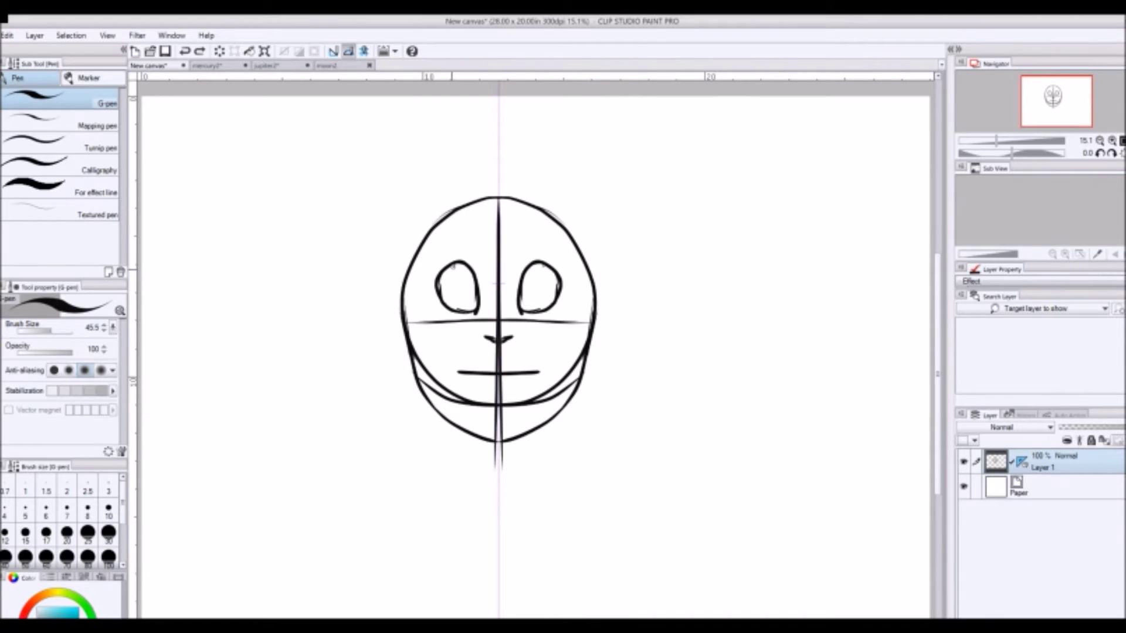
mouse_move(454, 267)
mouse_down()
mouse_move(455, 298)
mouse_move(472, 238)
mouse_up()
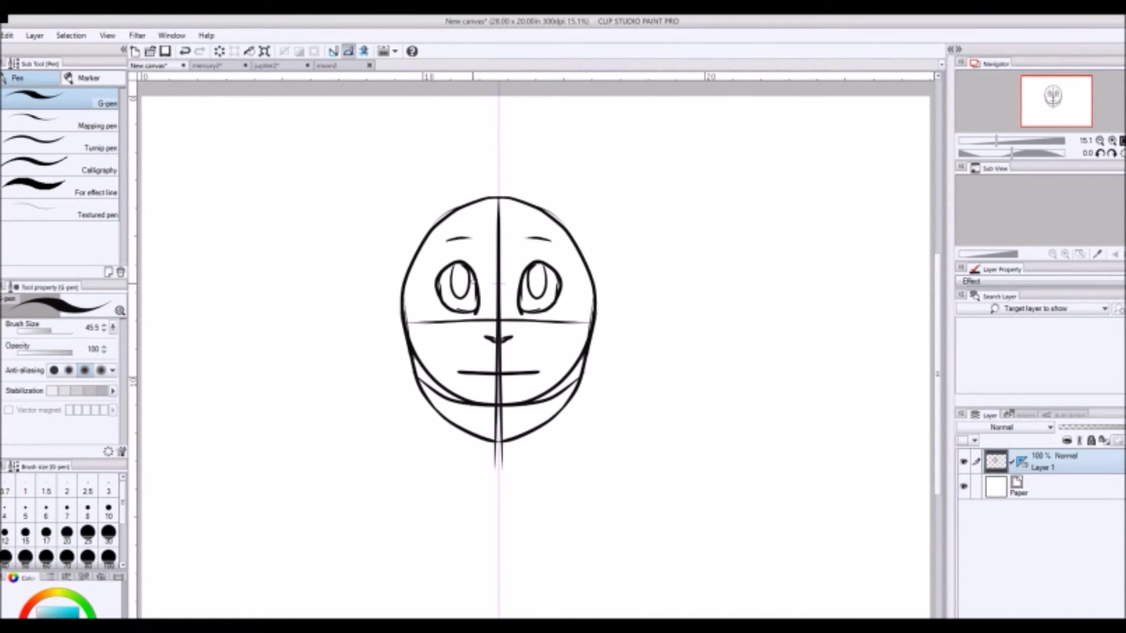
mouse_move(413, 359)
mouse_down()
mouse_move(469, 422)
mouse_move(496, 432)
mouse_move(450, 429)
mouse_move(451, 456)
mouse_up()
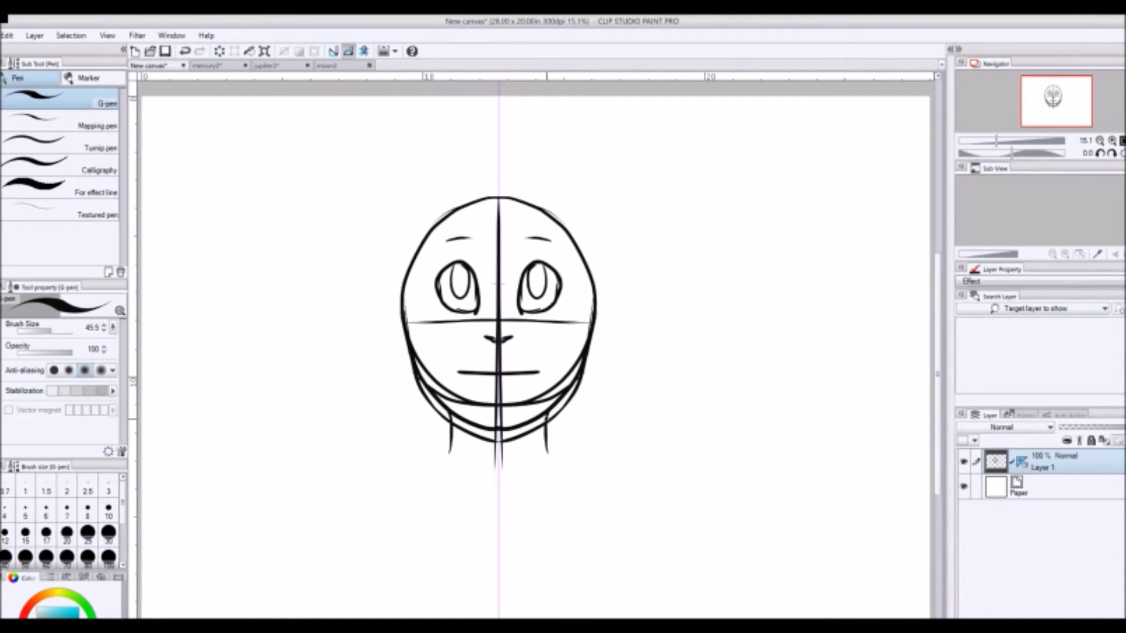
key(ctrl+z)
drag(455, 417, 460, 456)
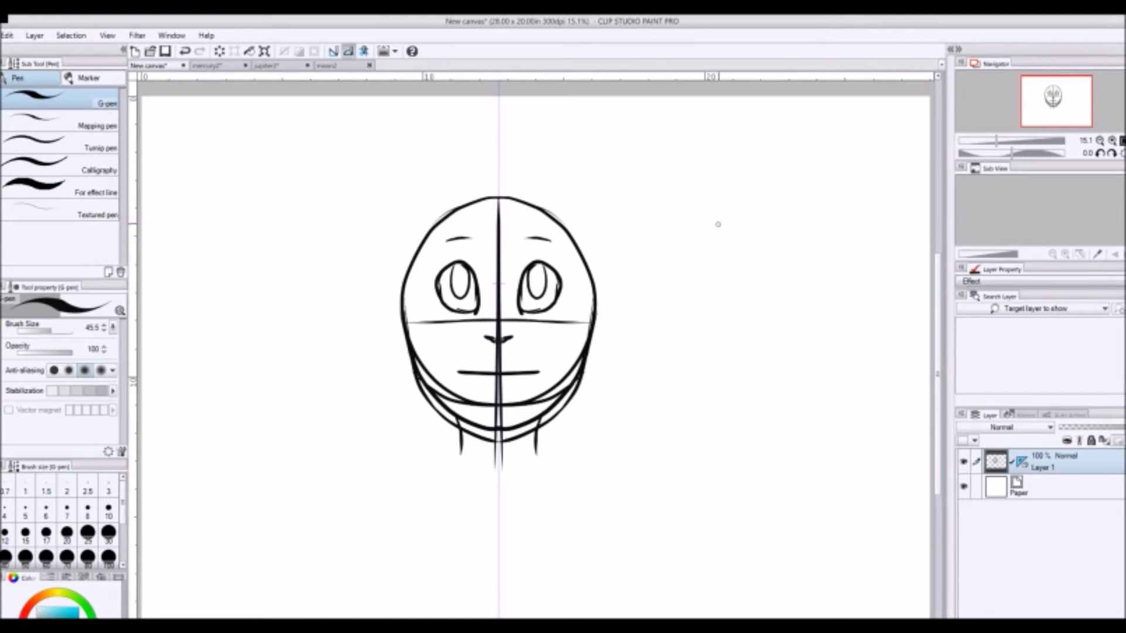
key(ctrl+z)
key(ctrl+z)
key(ctrl+z)
key(ctrl+z)
Clear the face drawing, add Layer 2, and place a six-line symmetrical ruler at the canvas centre
key(ctrl+z)
key(ctrl+z)
key(ctrl+z)
key(ctrl+z)
key(ctrl+z)
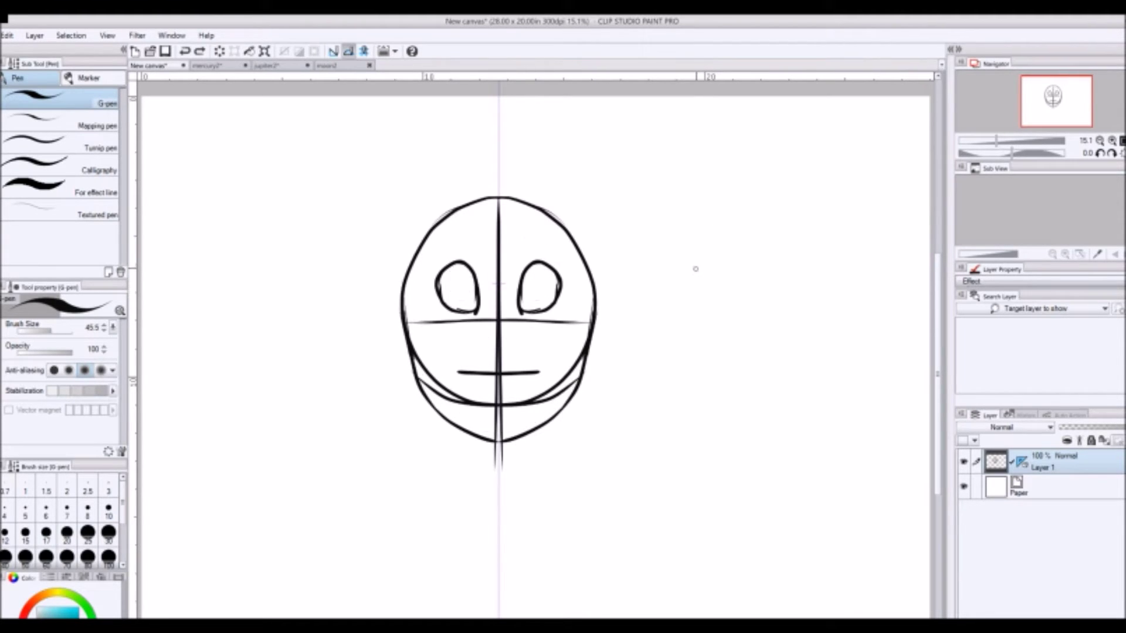
key(ctrl+z)
key(ctrl+z)
key(ctrl+z)
key(ctrl+z)
key(ctrl+z)
key(ctrl+z)
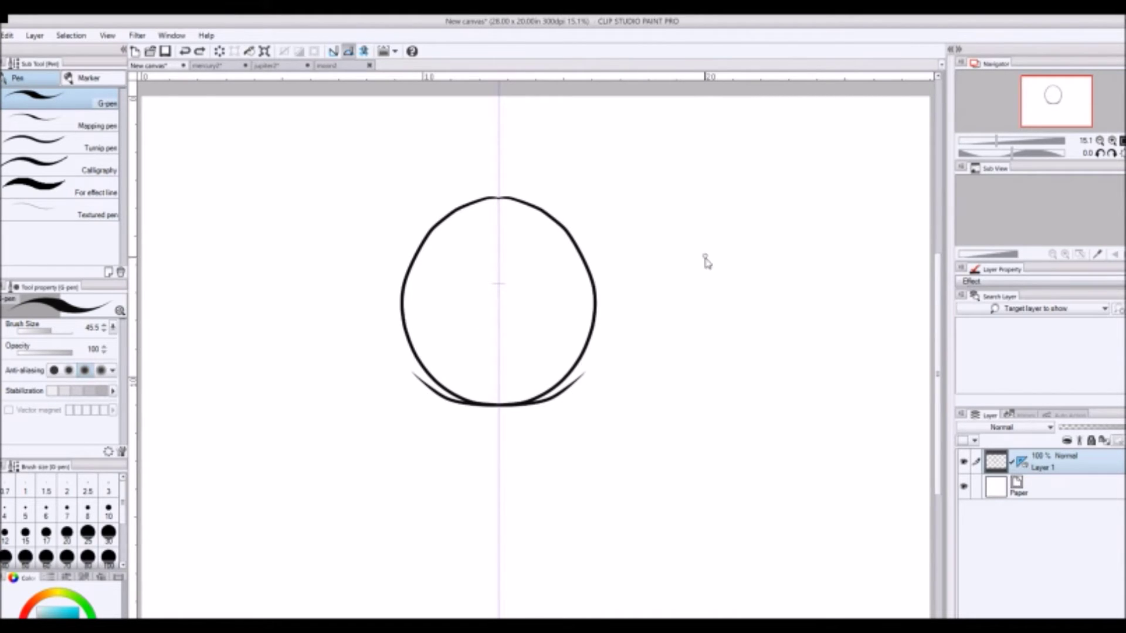
key(Delete)
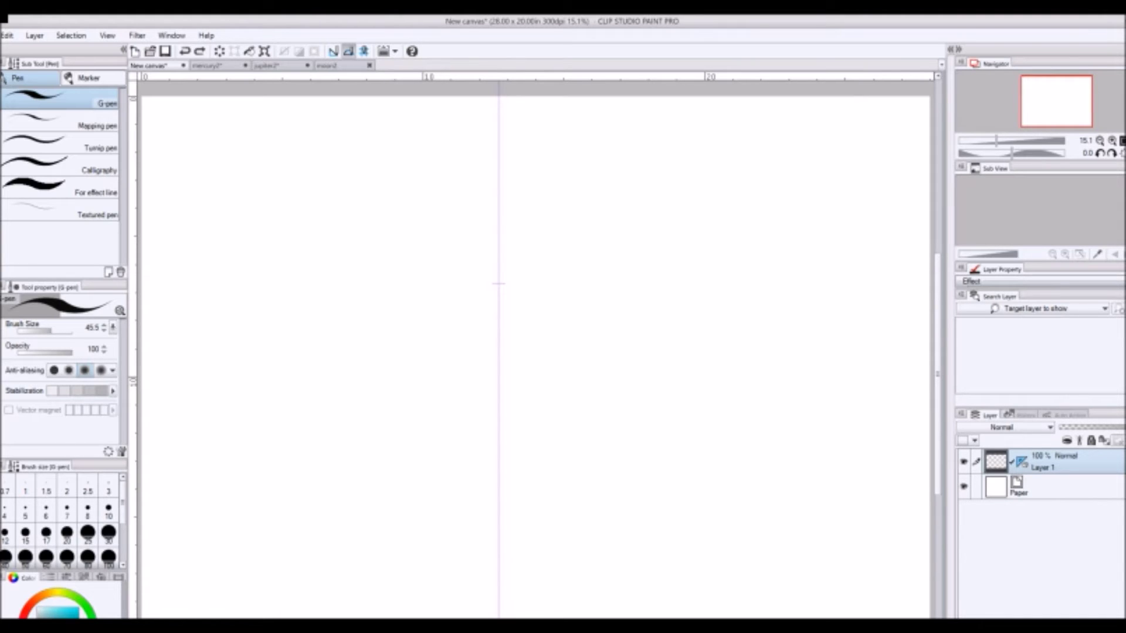
click(1026, 625)
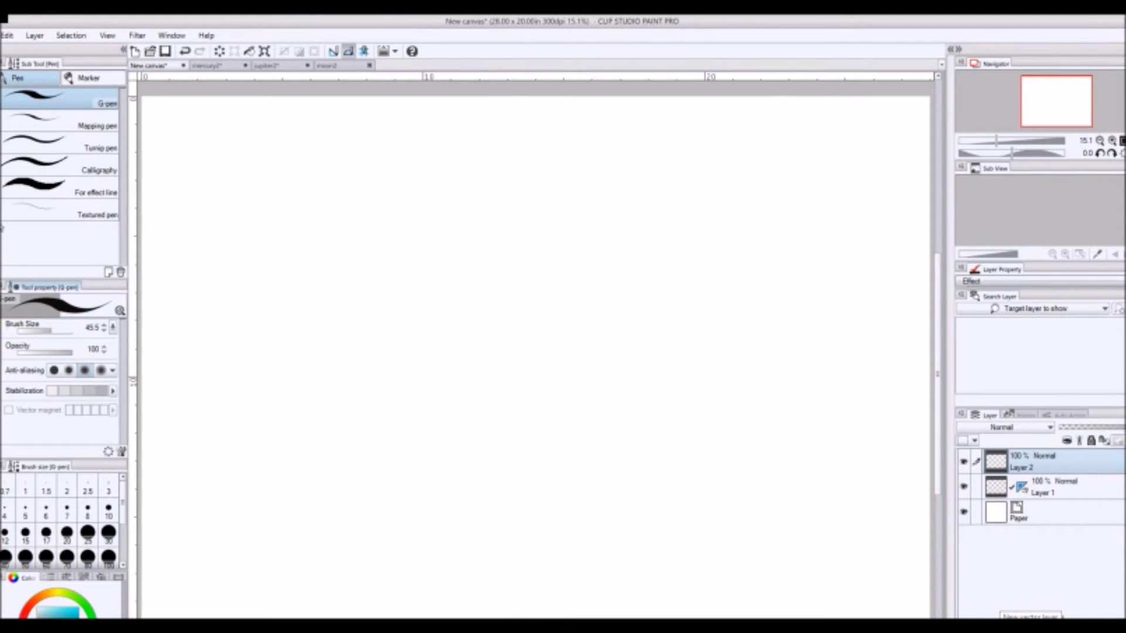
key(u)
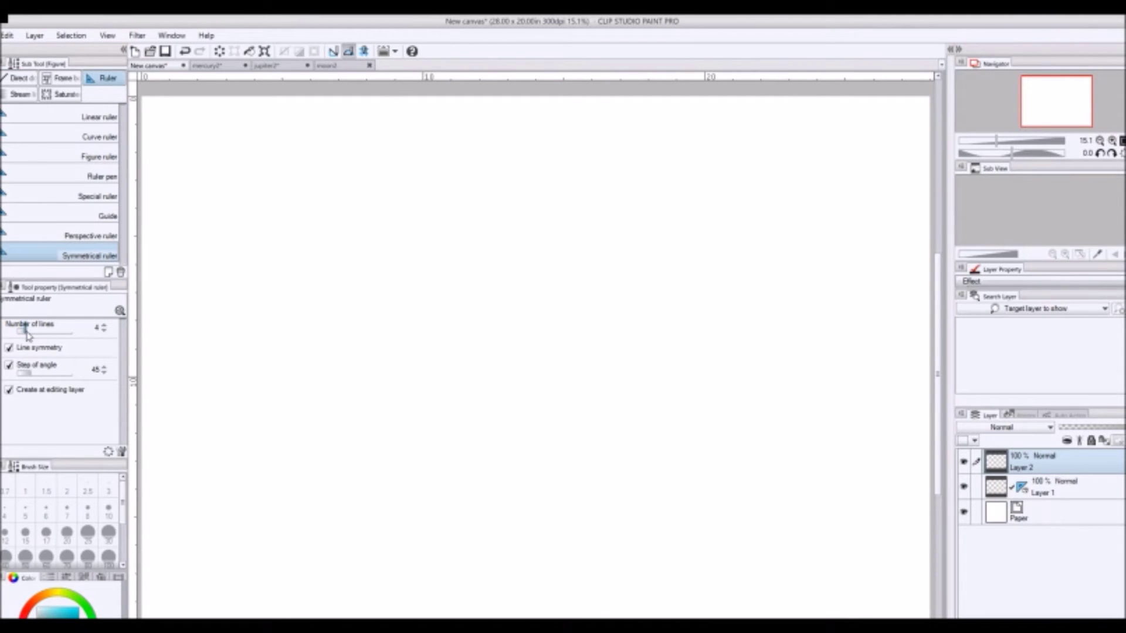
drag(26, 334, 37, 337)
drag(520, 322, 495, 228)
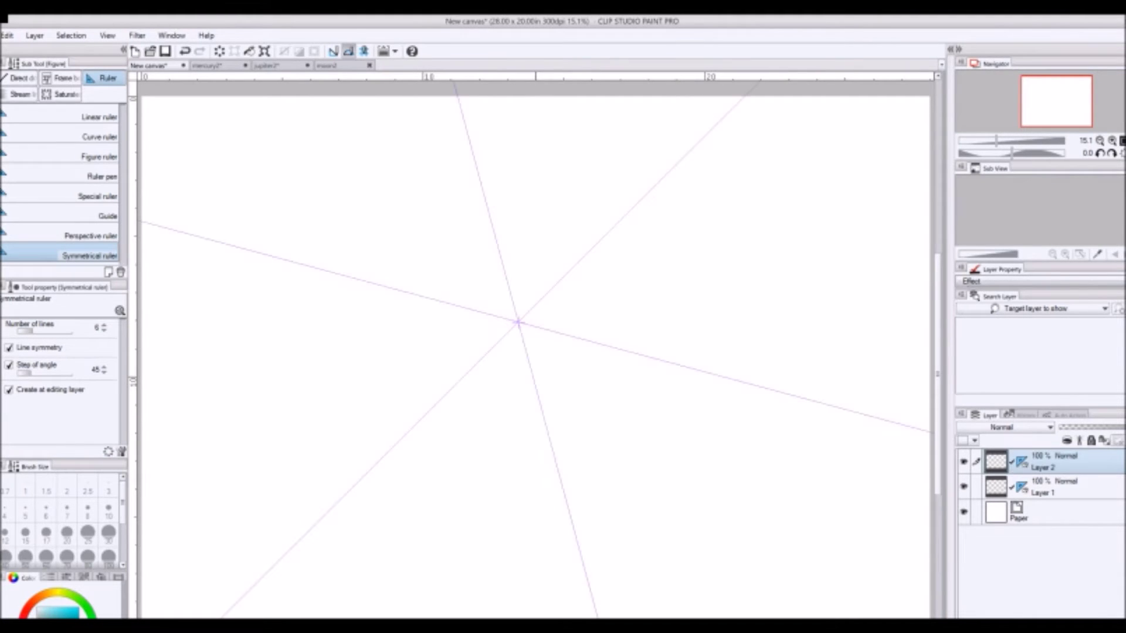
Ink a wavy six-fold star, a scalloped petal ring, accent strokes and a small centre flower
key(p)
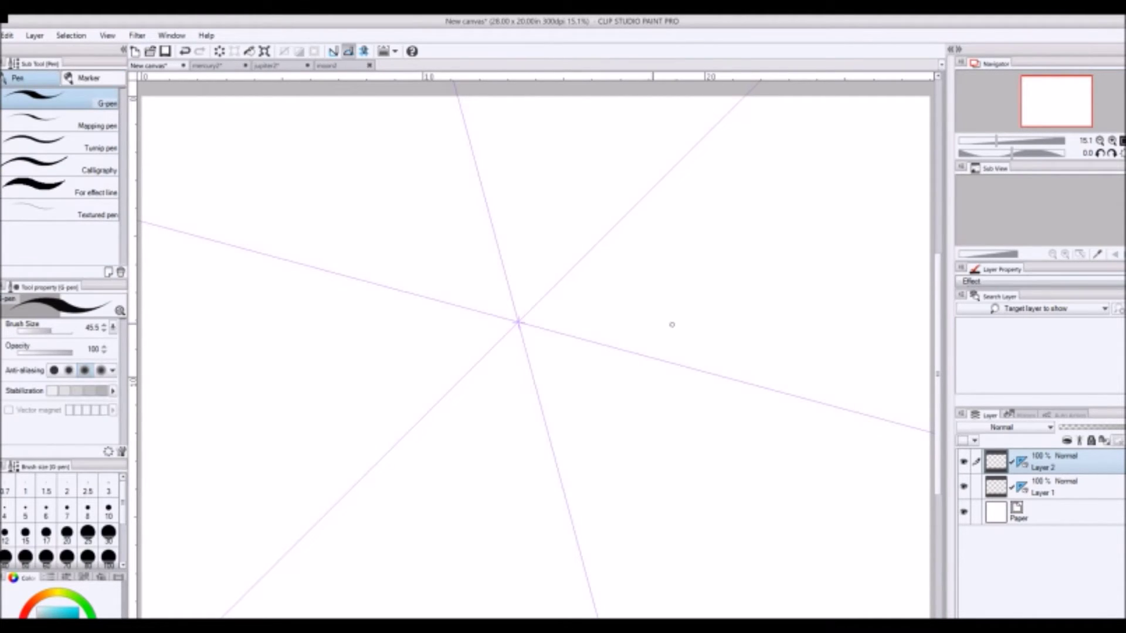
drag(513, 287, 576, 293)
mouse_move(474, 276)
mouse_down()
mouse_move(456, 257)
mouse_move(478, 232)
mouse_move(492, 237)
mouse_move(494, 221)
mouse_move(608, 276)
mouse_up()
mouse_move(577, 242)
mouse_down()
mouse_move(608, 295)
mouse_move(577, 259)
mouse_up()
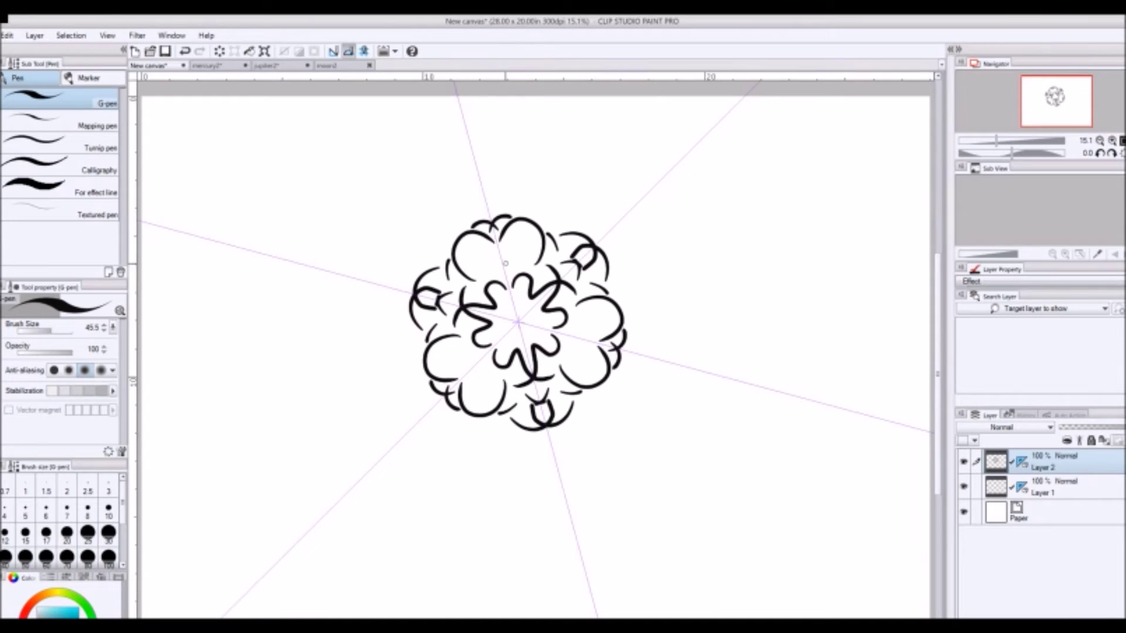
mouse_move(495, 282)
mouse_down()
mouse_move(497, 255)
mouse_move(530, 235)
mouse_move(467, 255)
mouse_move(521, 264)
mouse_up()
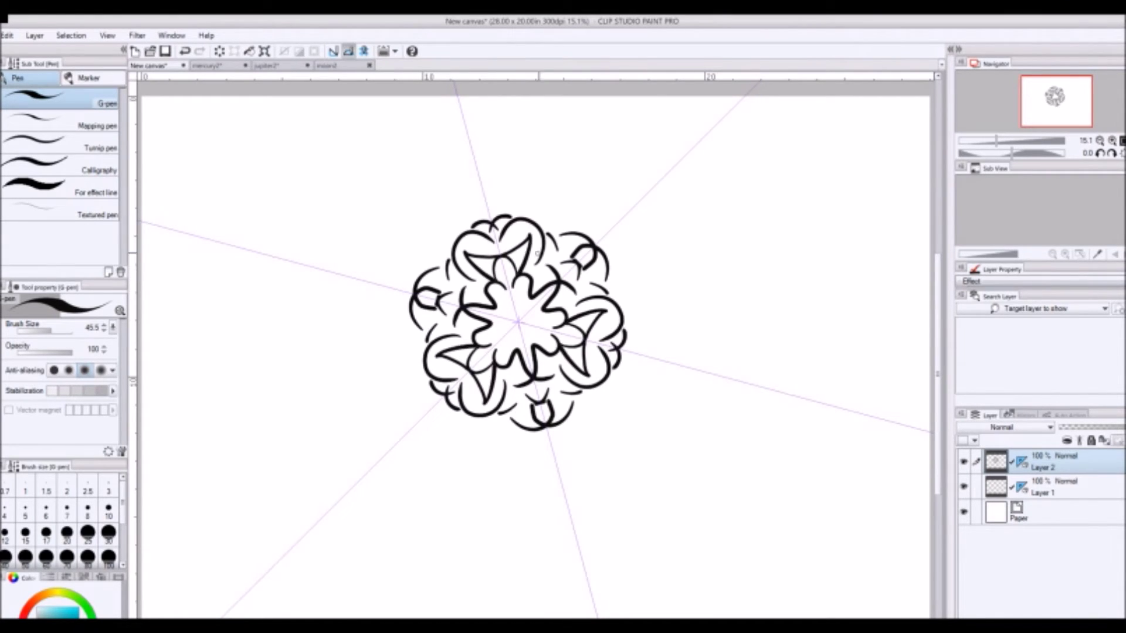
drag(512, 304, 520, 324)
Add outer arcs, tabs, a wavy contour, spikes and an enclosing circle, then undo the strokes
drag(545, 227, 616, 293)
mouse_move(604, 254)
mouse_down()
mouse_move(648, 258)
mouse_move(654, 290)
mouse_move(623, 288)
mouse_move(621, 276)
mouse_up()
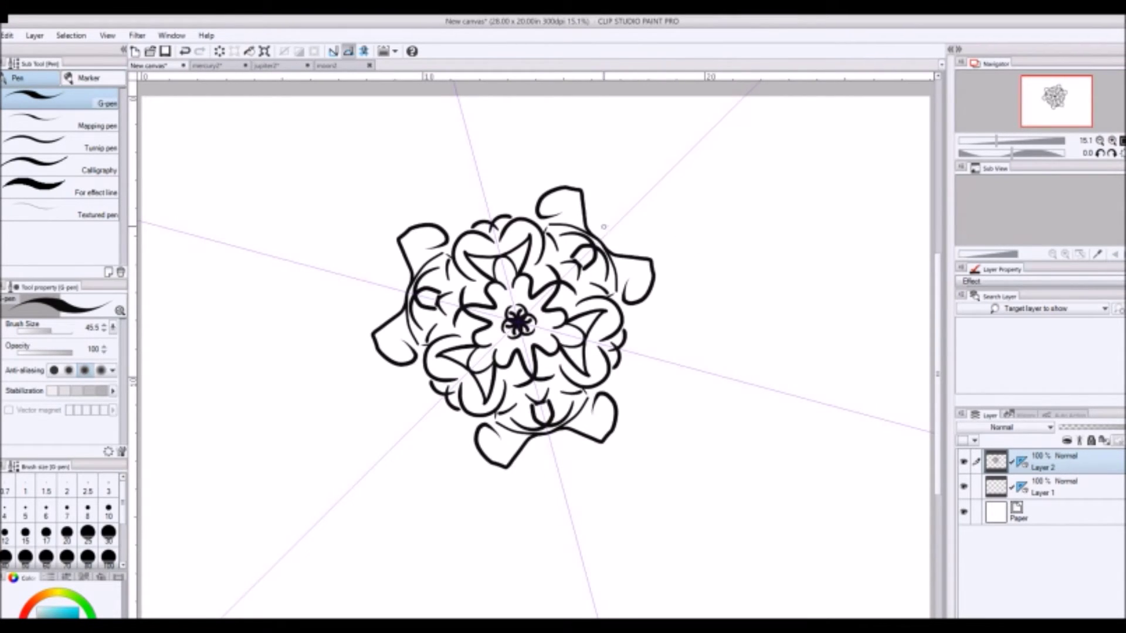
mouse_move(604, 227)
mouse_down()
mouse_move(667, 261)
mouse_move(677, 313)
mouse_move(642, 422)
mouse_up()
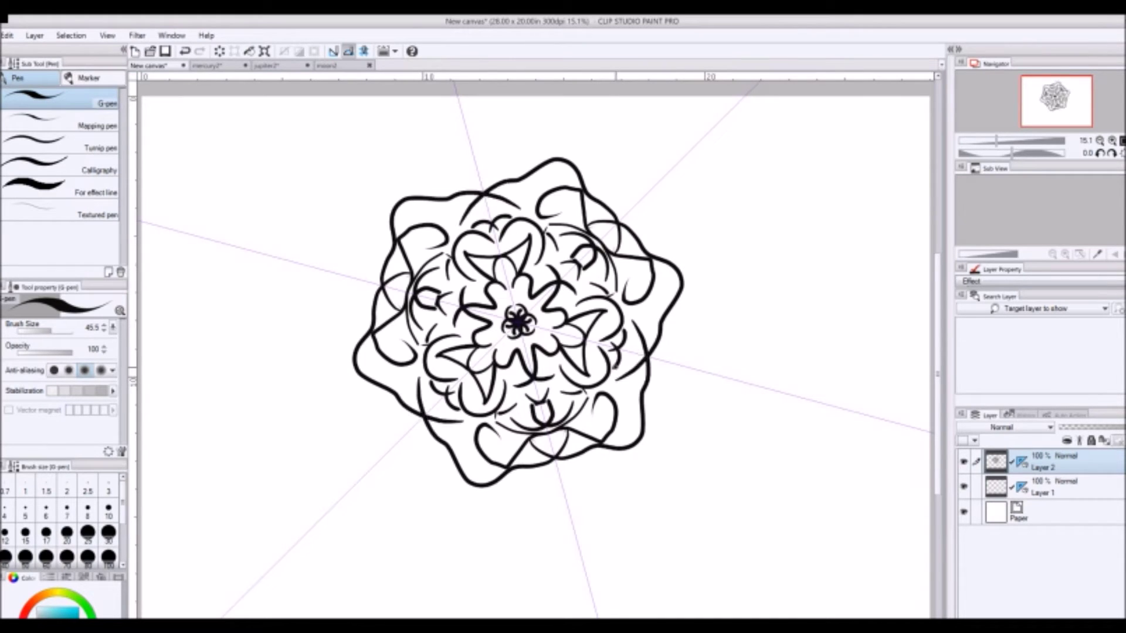
mouse_move(501, 257)
mouse_down()
mouse_move(528, 252)
mouse_move(621, 282)
mouse_up()
drag(669, 302, 747, 298)
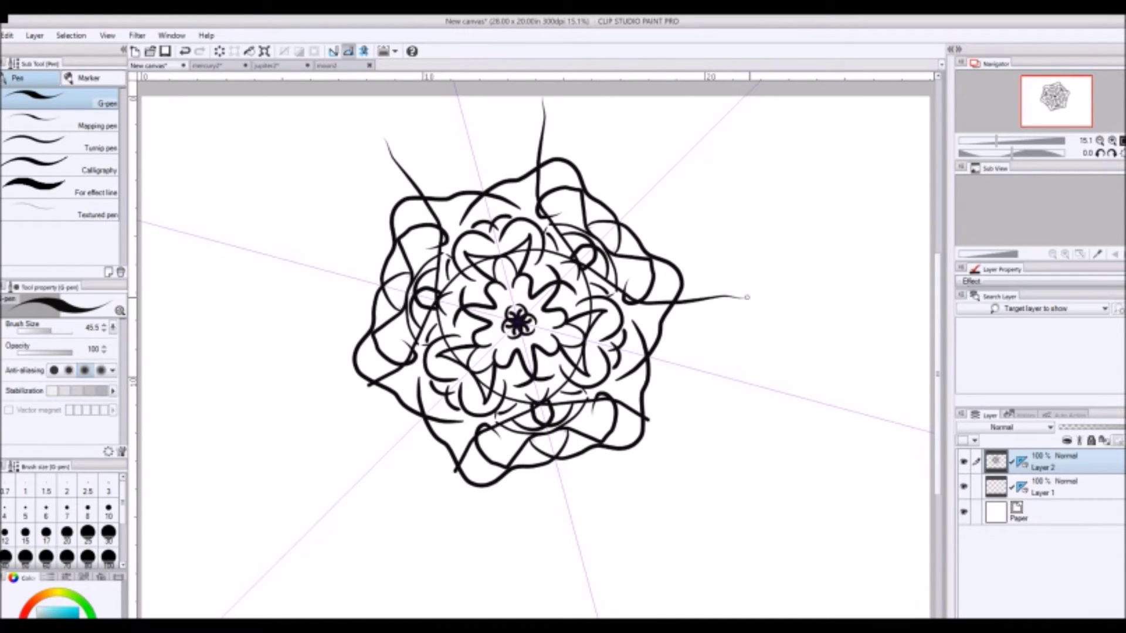
mouse_move(581, 249)
mouse_down()
mouse_move(692, 361)
mouse_move(704, 401)
mouse_move(715, 343)
mouse_move(701, 263)
mouse_move(610, 140)
mouse_move(563, 138)
mouse_up()
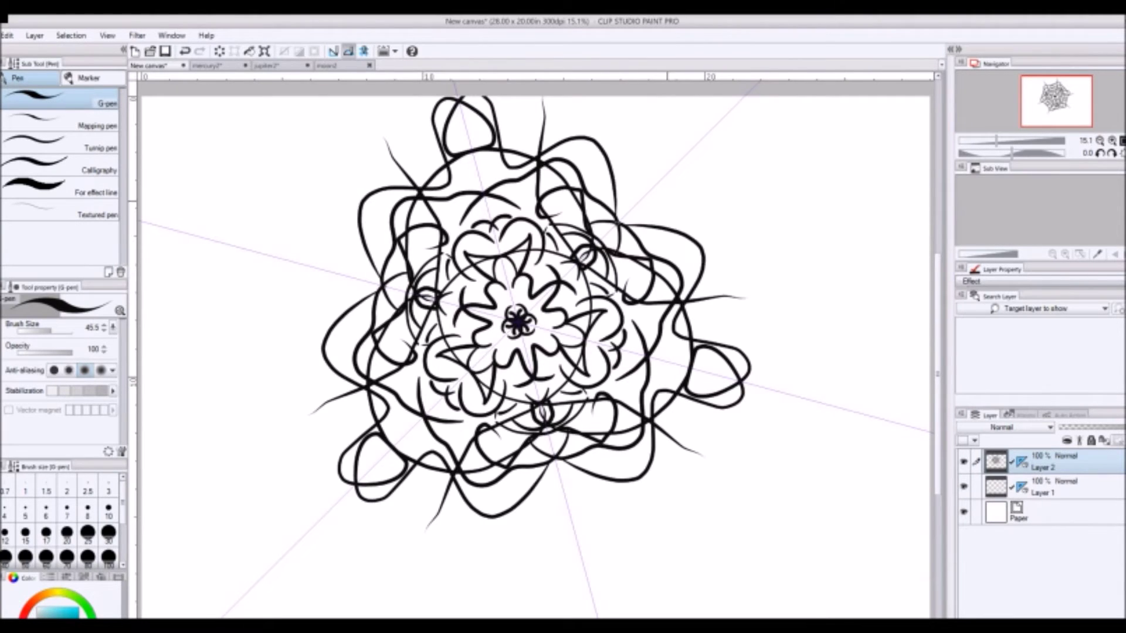
key(ctrl+z)
key(ctrl+z)
key(ctrl+z)
key(ctrl+z)
key(ctrl+z)
key(ctrl+z)
key(ctrl+z)
key(ctrl+z)
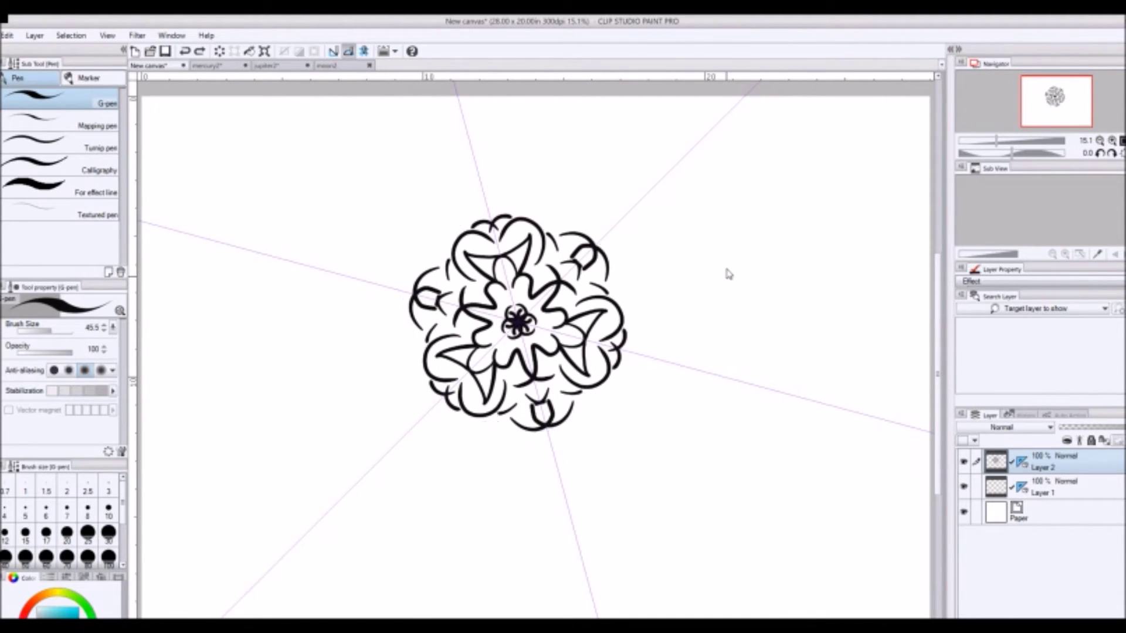
key(ctrl+z)
key(ctrl+z)
key(ctrl+z)
key(ctrl+z)
key(ctrl+z)
key(ctrl+z)
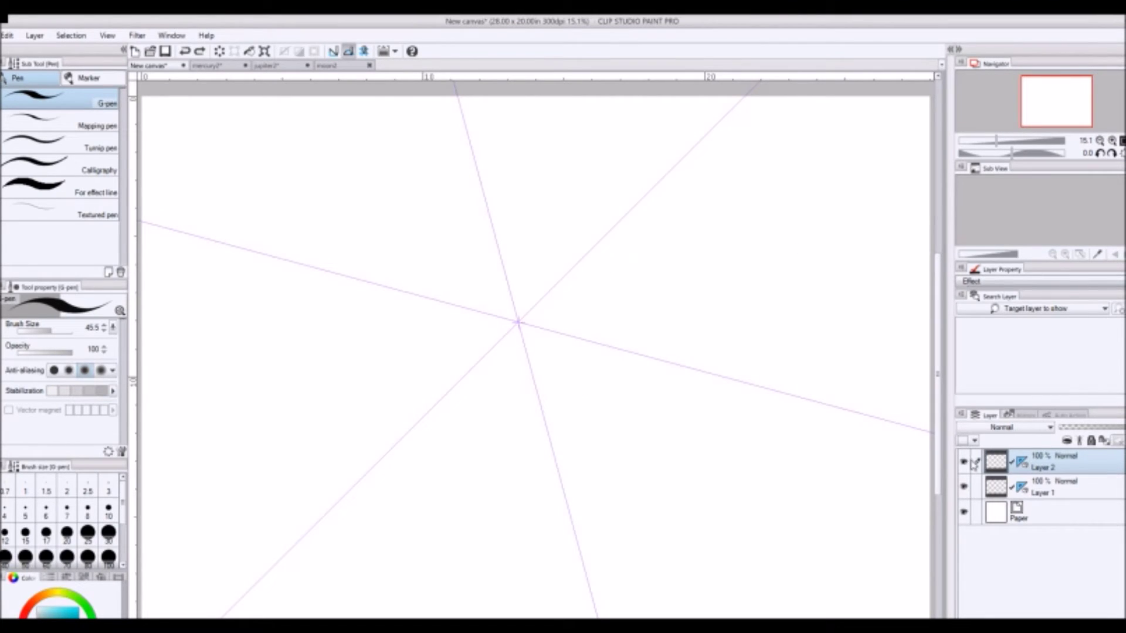
Hide Layer 2, add Layer 3, and place a nine-line symmetrical ruler near the canvas centre
click(963, 462)
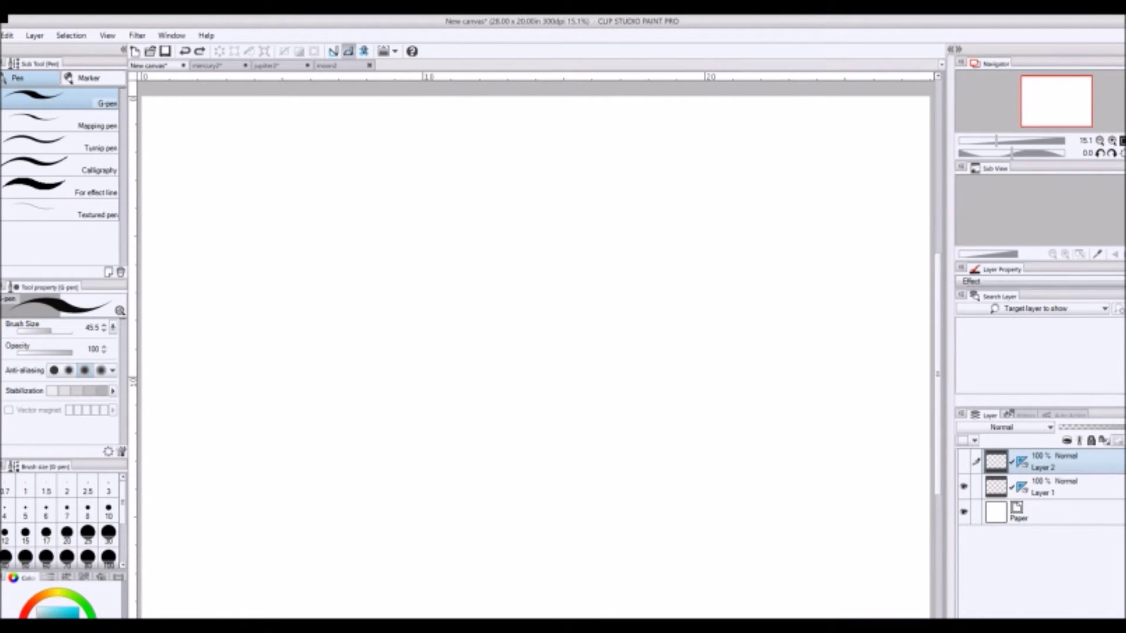
key(ctrl+shift+n)
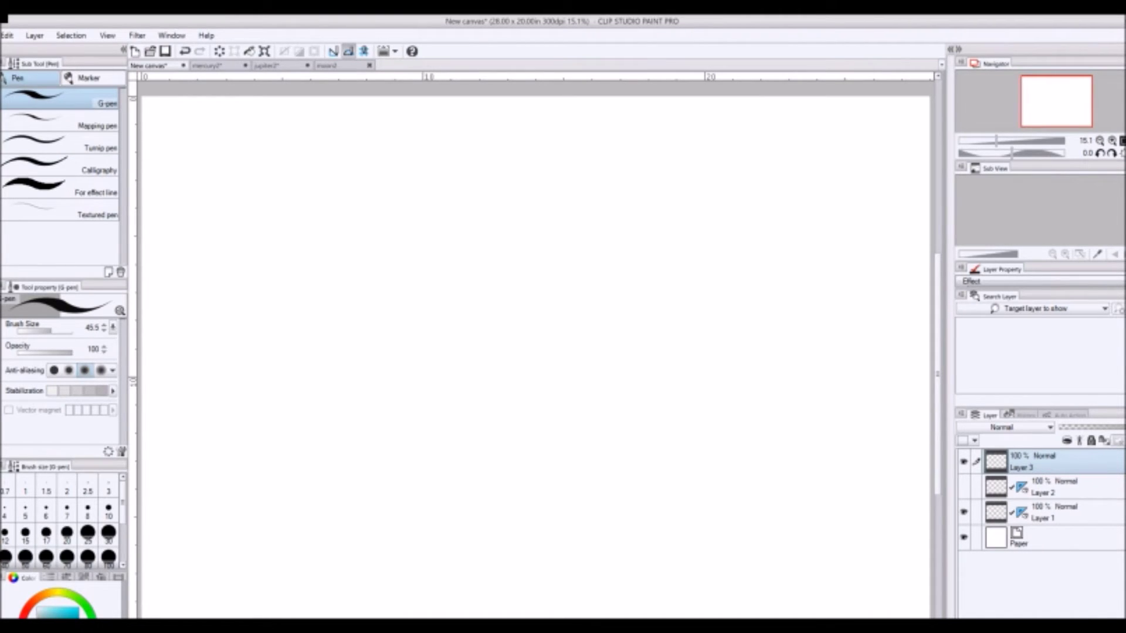
key(u)
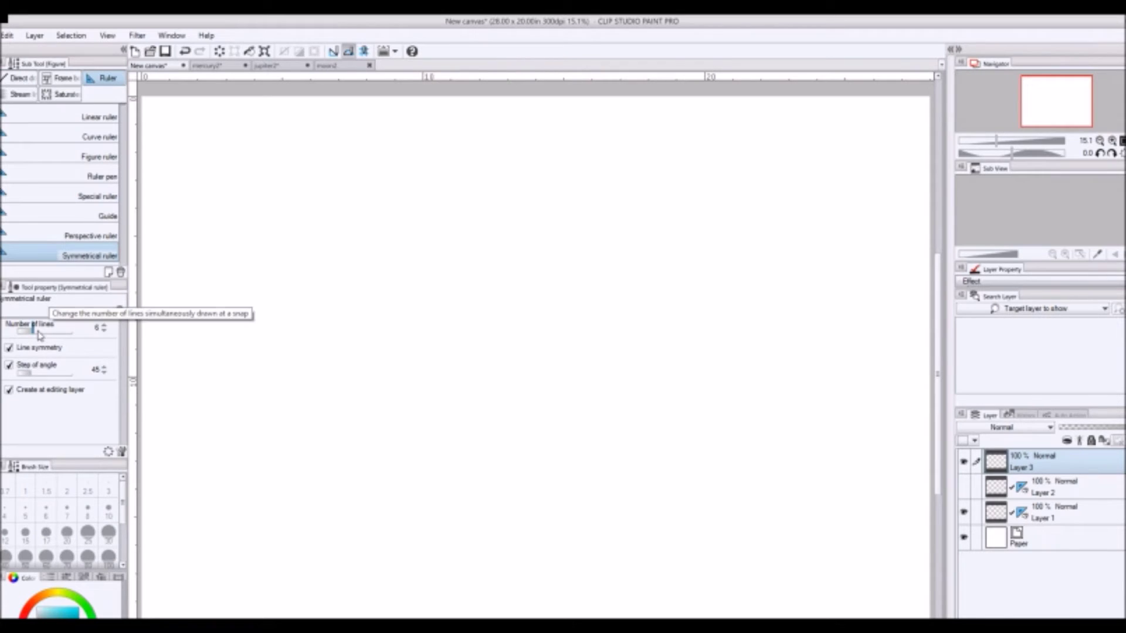
drag(39, 334, 49, 336)
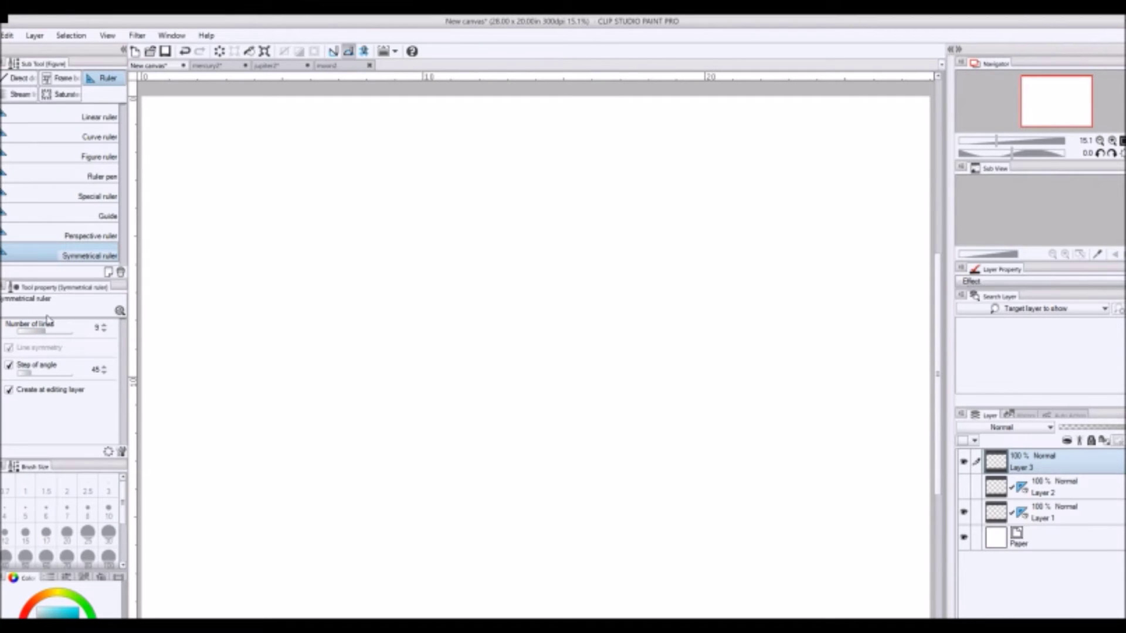
drag(515, 359, 543, 361)
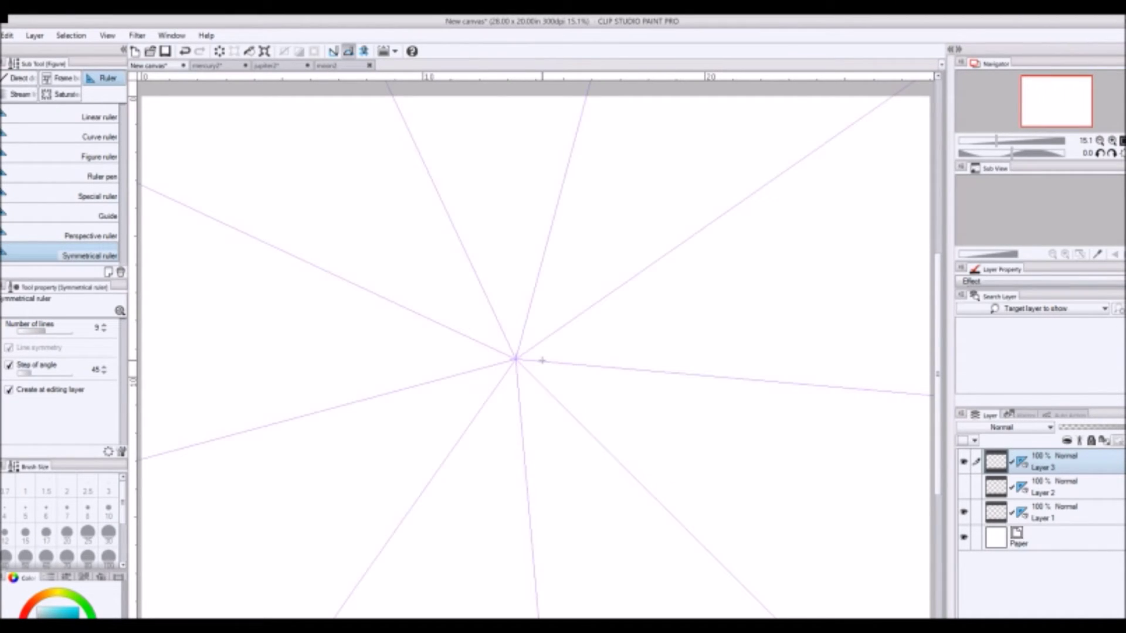
Ink a nine-fold wavy flower with a central petal ring, then replace its scalloped outer bumps with feathery dashes
key(p)
mouse_move(485, 320)
mouse_down()
mouse_move(482, 293)
mouse_move(512, 313)
mouse_move(511, 294)
mouse_move(535, 272)
mouse_move(583, 276)
mouse_move(620, 313)
mouse_up()
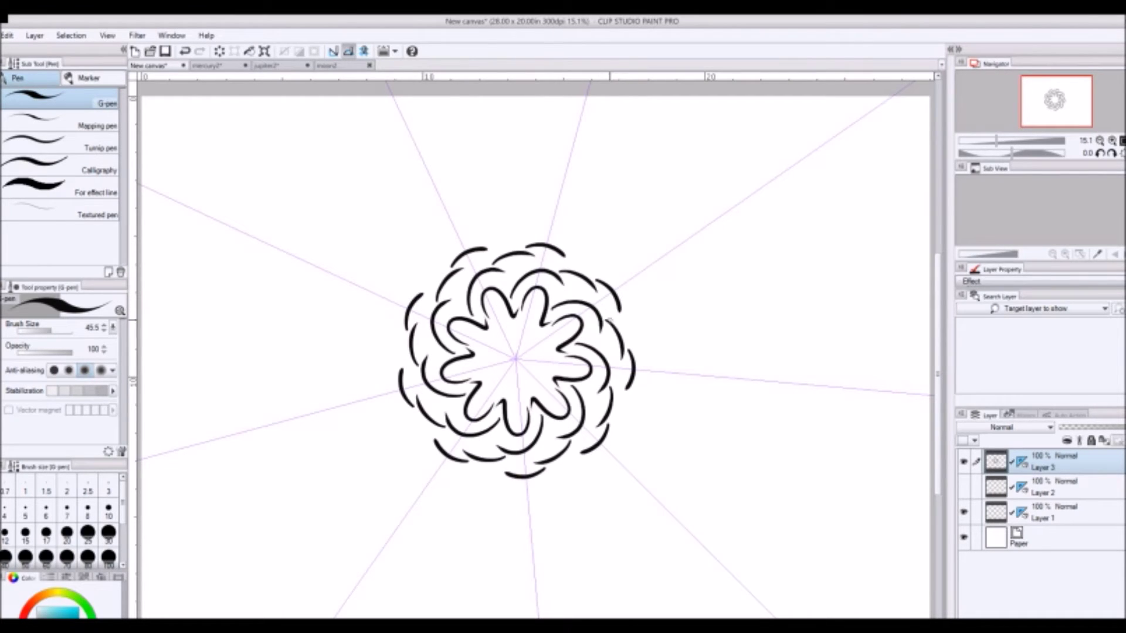
mouse_move(514, 344)
mouse_down()
mouse_move(523, 334)
mouse_move(544, 350)
mouse_move(542, 322)
mouse_move(567, 343)
mouse_up()
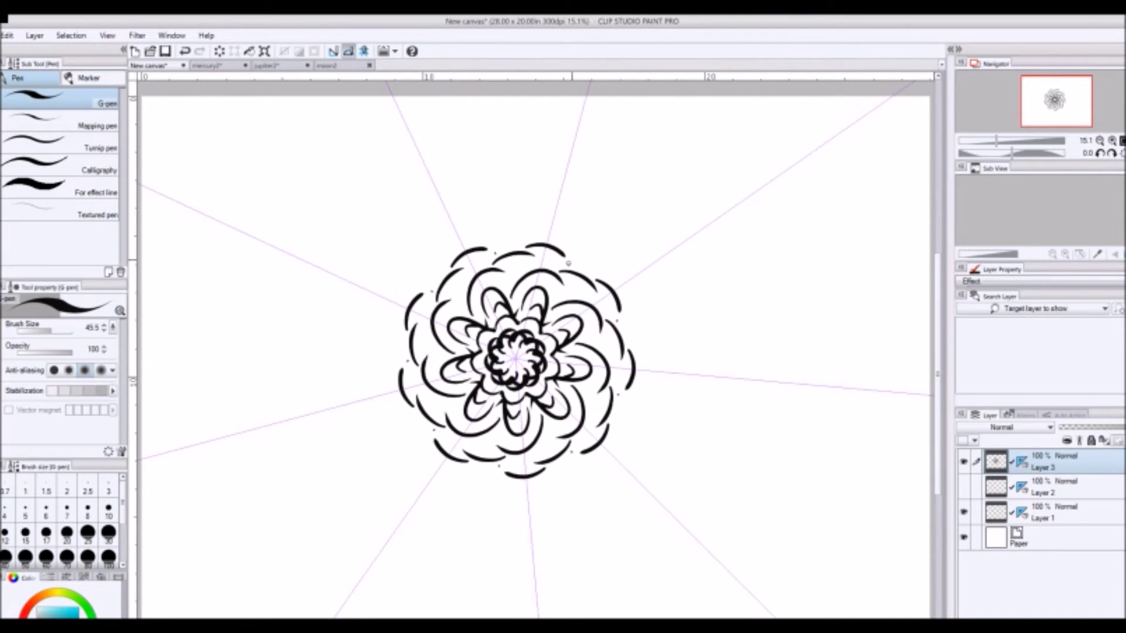
mouse_move(568, 263)
mouse_down()
mouse_move(587, 261)
mouse_move(624, 298)
mouse_up()
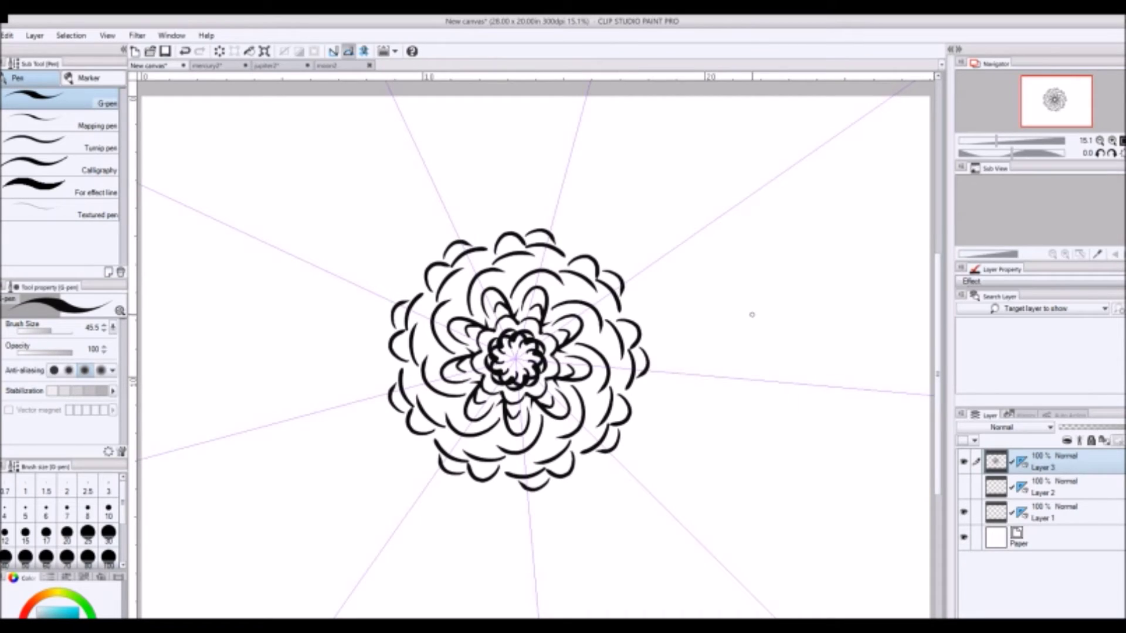
key(ctrl+z)
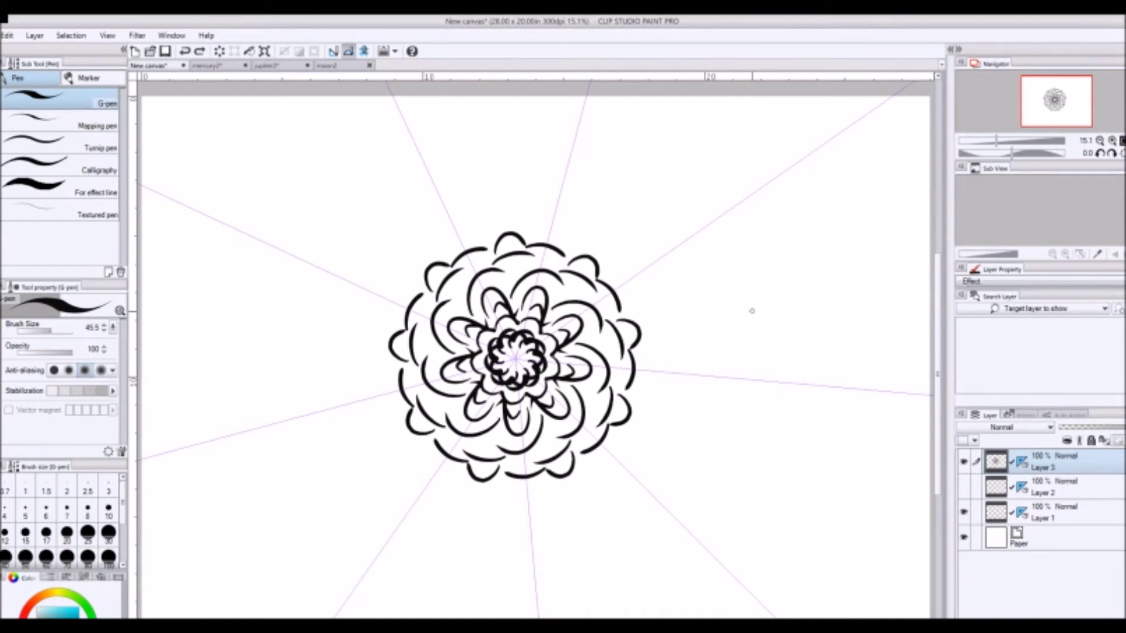
mouse_move(607, 271)
mouse_down()
mouse_move(638, 287)
mouse_move(639, 323)
mouse_up()
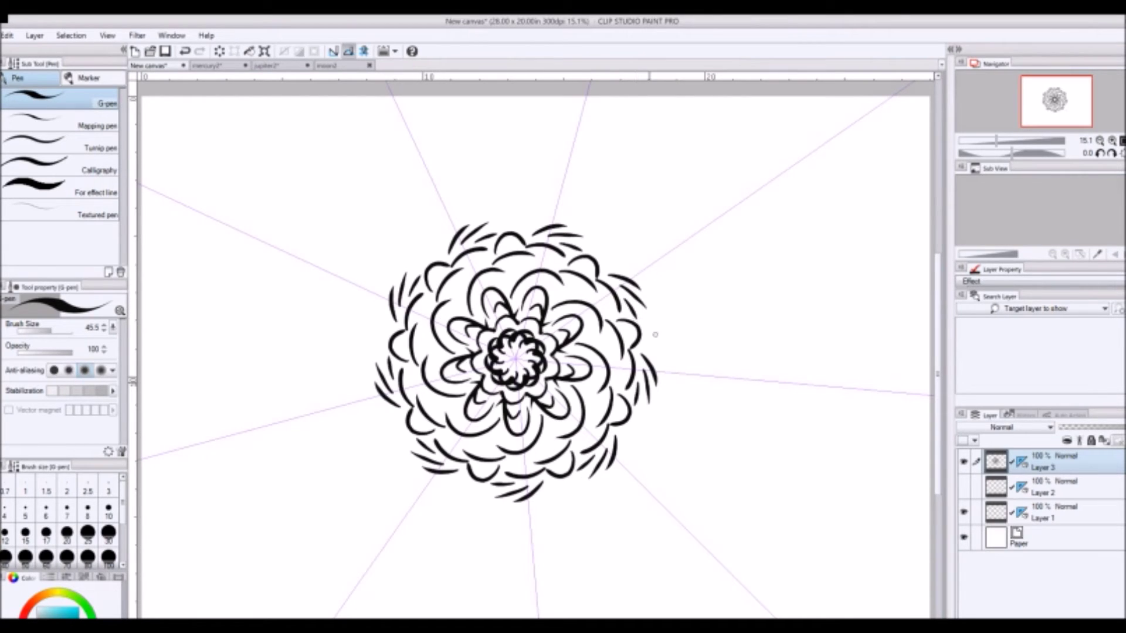
Hide Layer 3, add Layer 4, and place a 16-line ruler with Line symmetry off at the centre
click(964, 462)
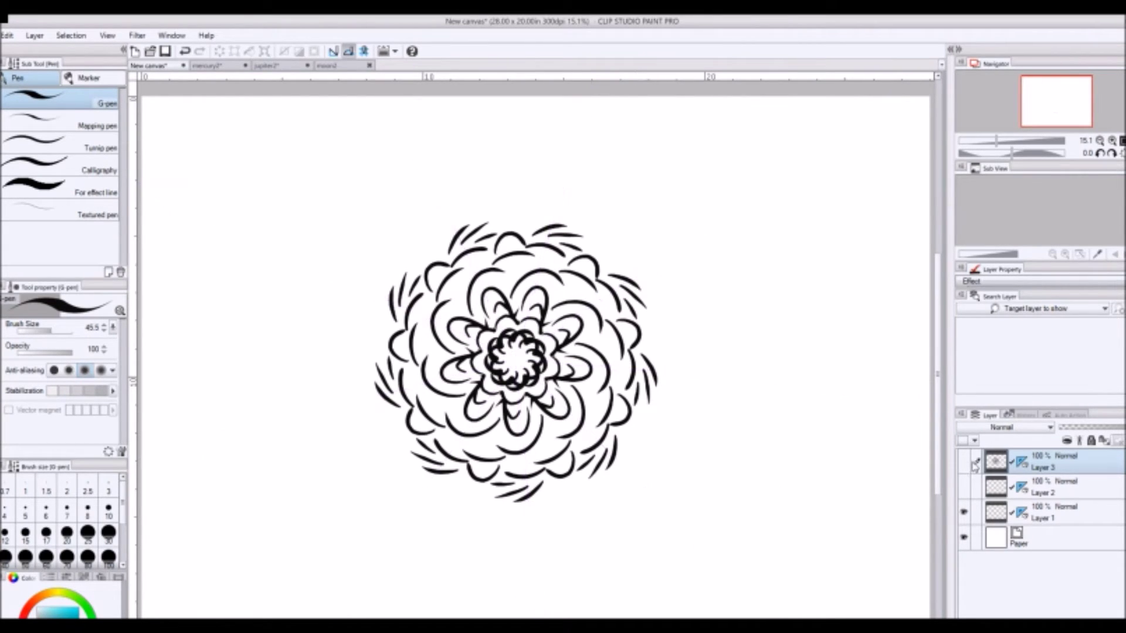
key(ctrl+shift+n)
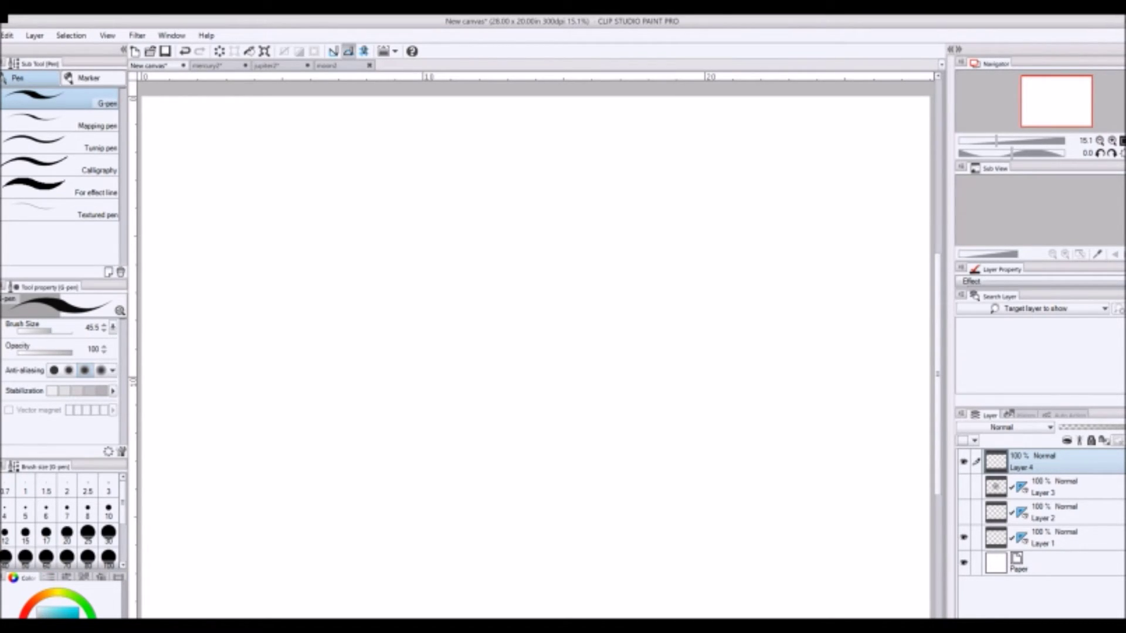
key(u)
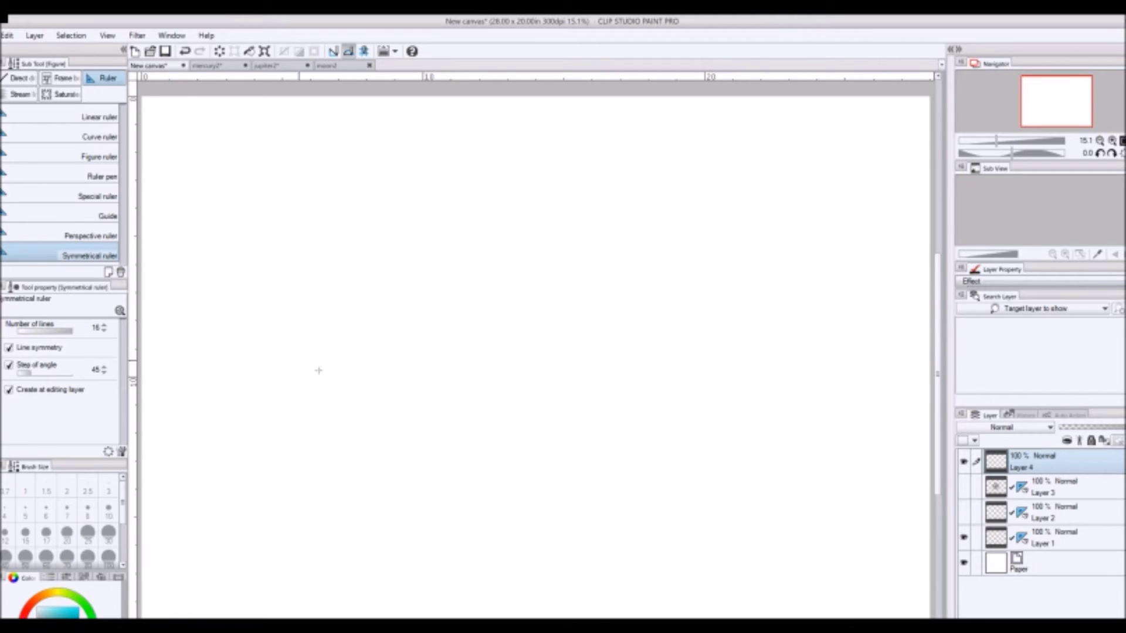
click(9, 349)
click(517, 345)
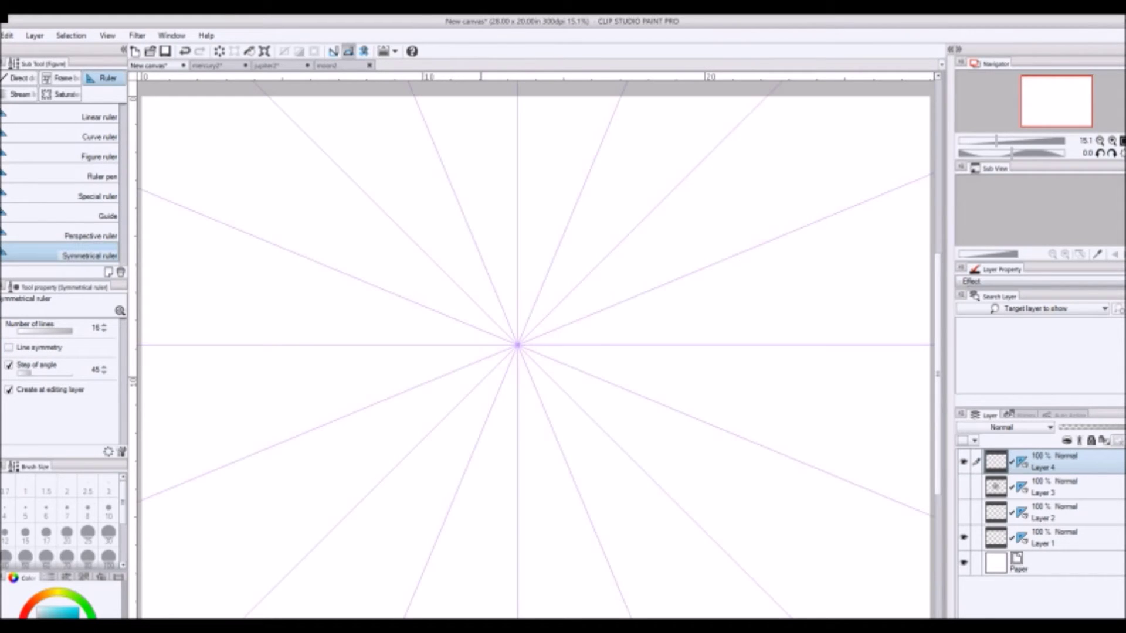
Ink a 16-fold swirl with inner rings and a joined outer ring of curved strokes, then hide Layer 4
key(p)
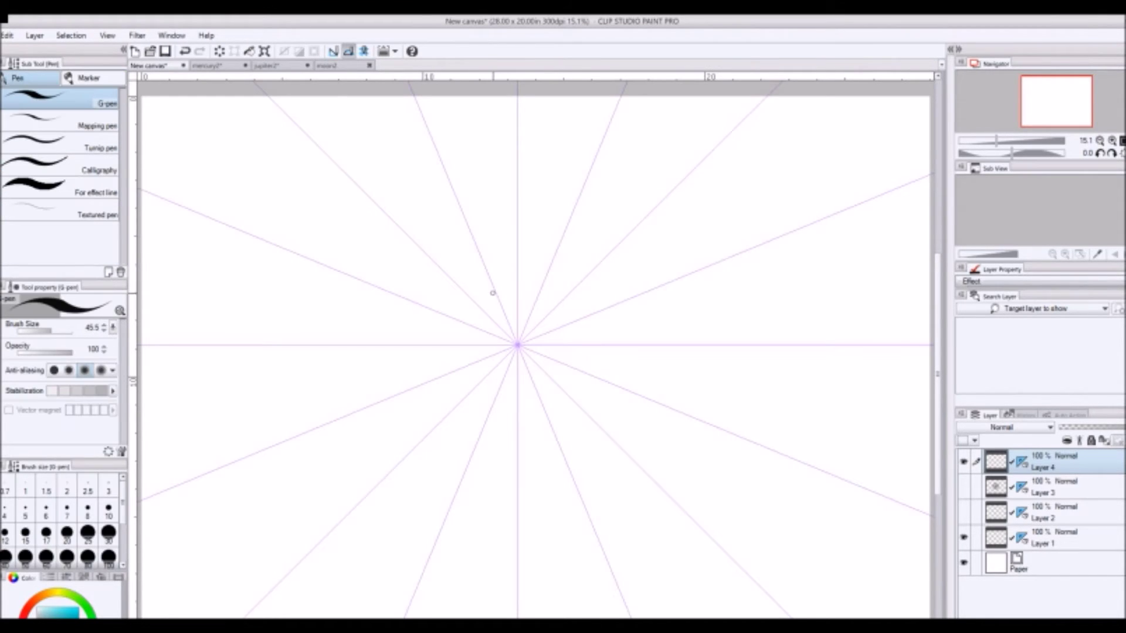
drag(492, 298, 523, 253)
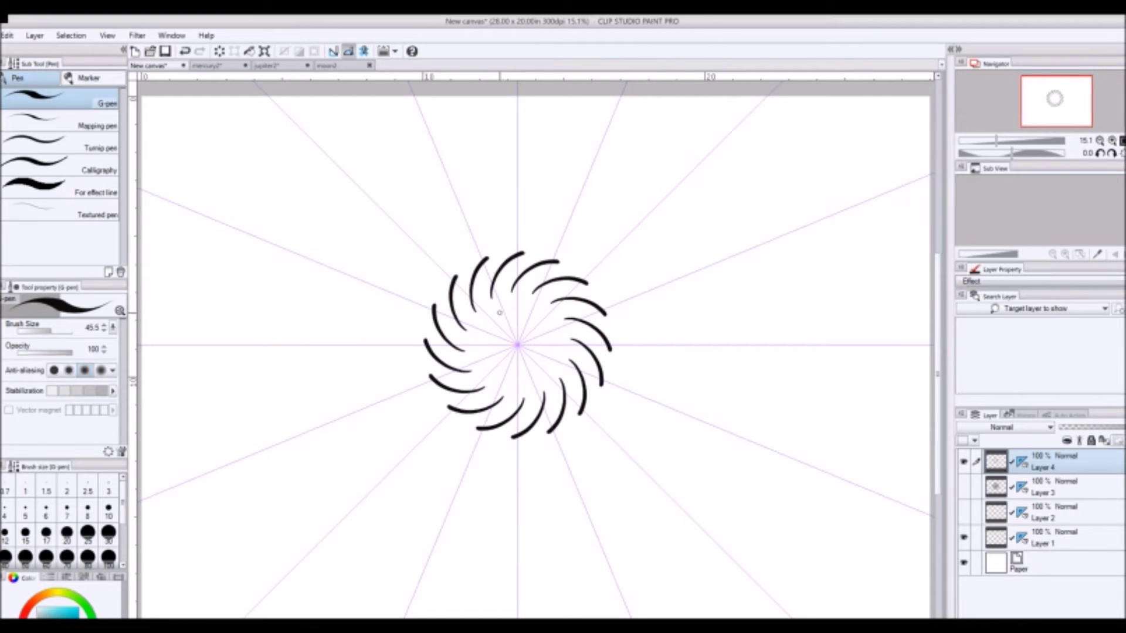
mouse_move(499, 312)
mouse_down()
mouse_move(524, 296)
mouse_move(534, 323)
mouse_up()
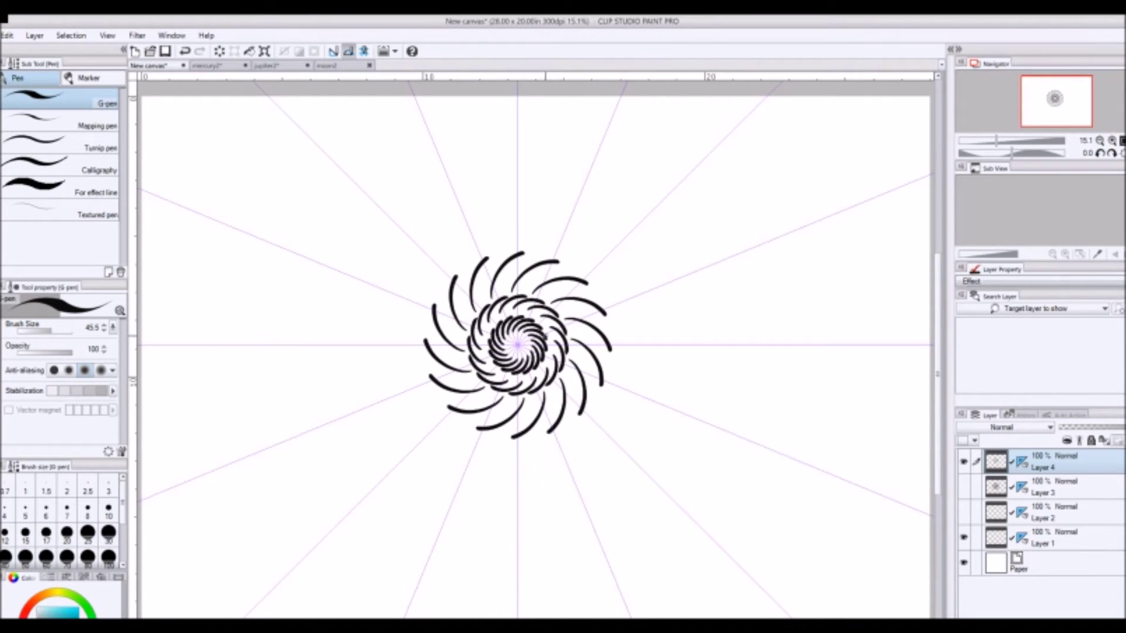
mouse_move(546, 252)
mouse_down()
mouse_move(578, 254)
mouse_move(636, 294)
mouse_up()
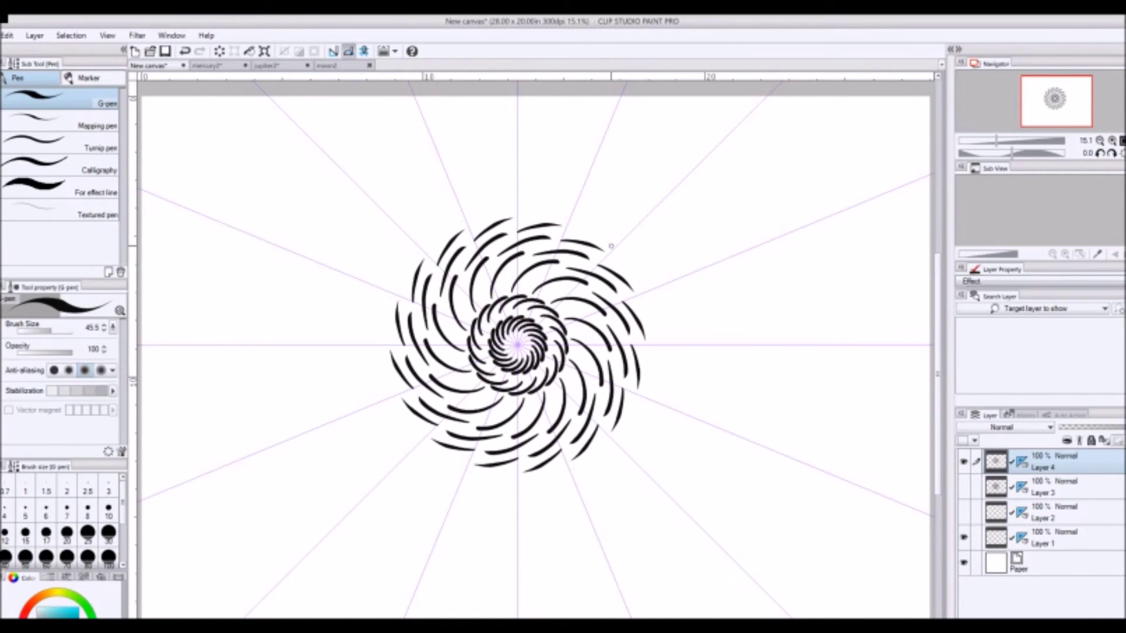
mouse_move(611, 246)
mouse_down()
mouse_move(673, 303)
mouse_move(678, 367)
mouse_move(699, 351)
mouse_move(689, 400)
mouse_move(697, 444)
mouse_up()
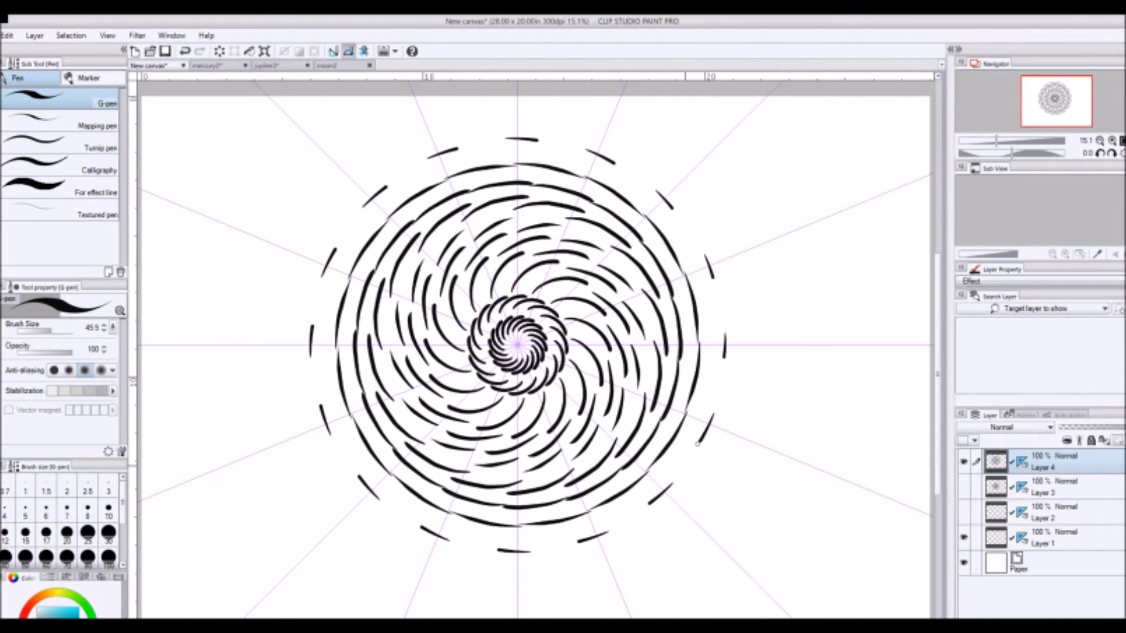
drag(711, 277, 721, 333)
drag(696, 254, 705, 272)
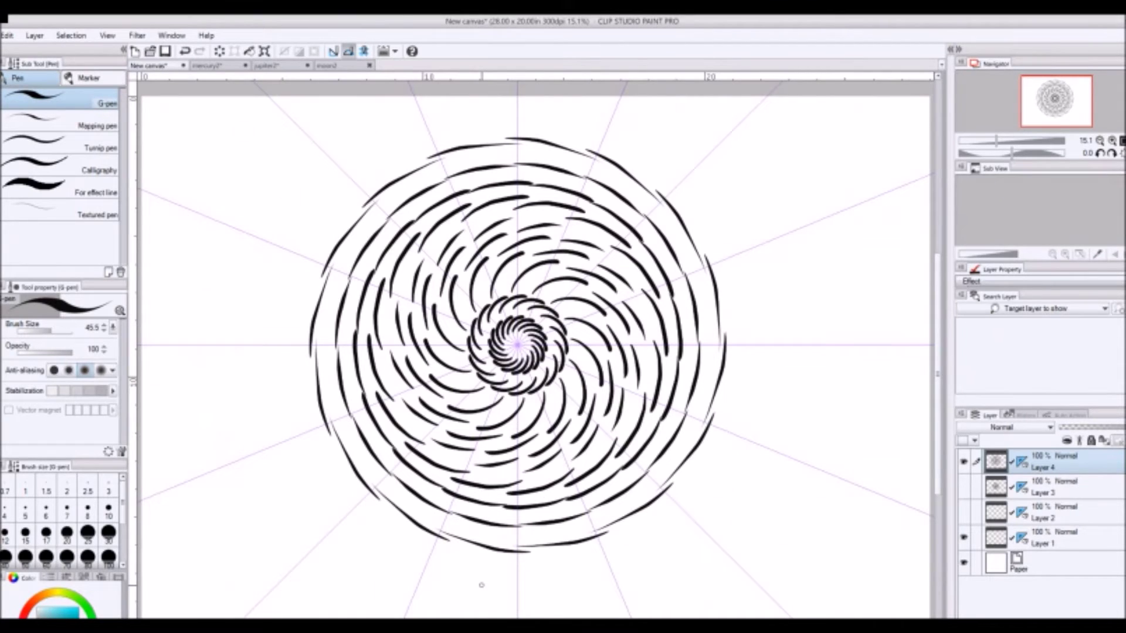
click(964, 462)
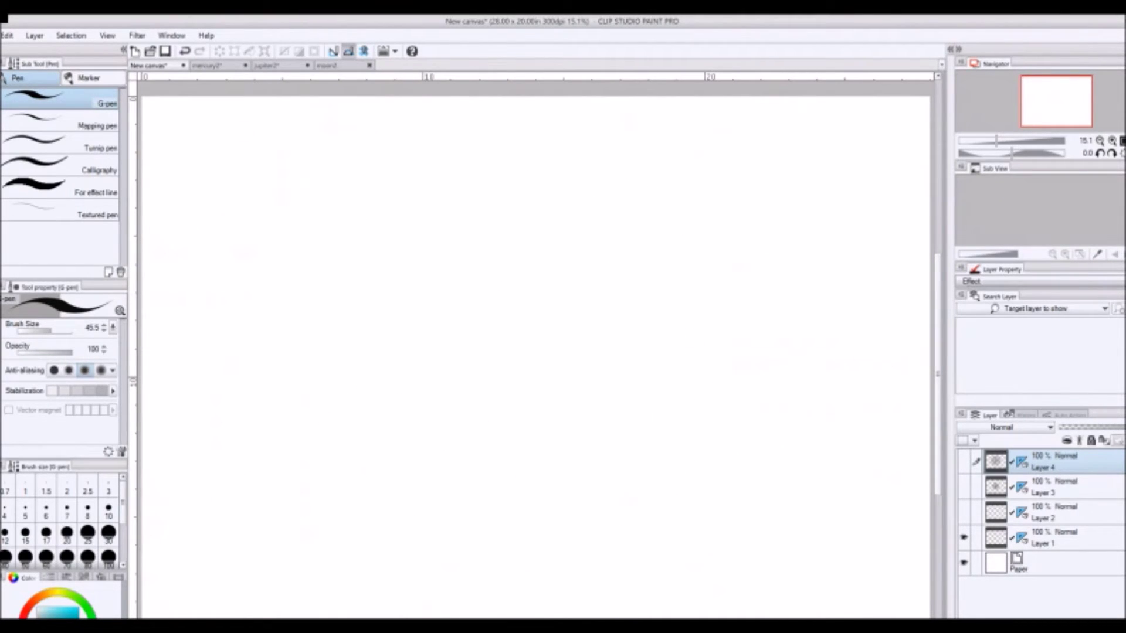
Show Layer 2, draw a mirrored X on Layer 1, and test Move layer and an ellipse selection
click(964, 512)
click(1039, 542)
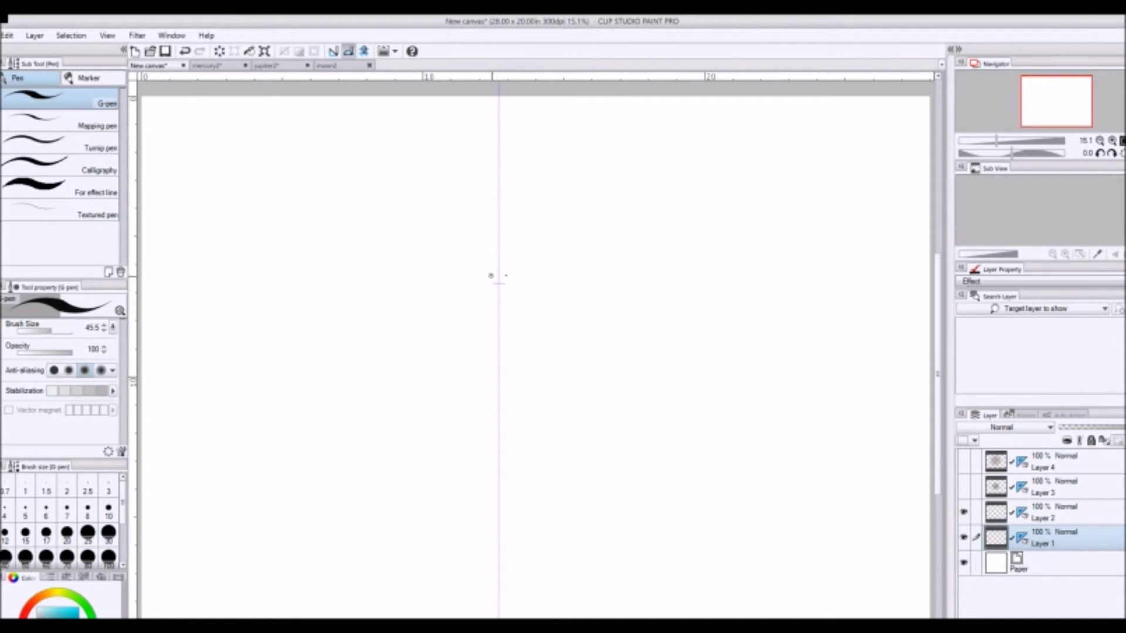
drag(491, 275, 506, 292)
click(1049, 516)
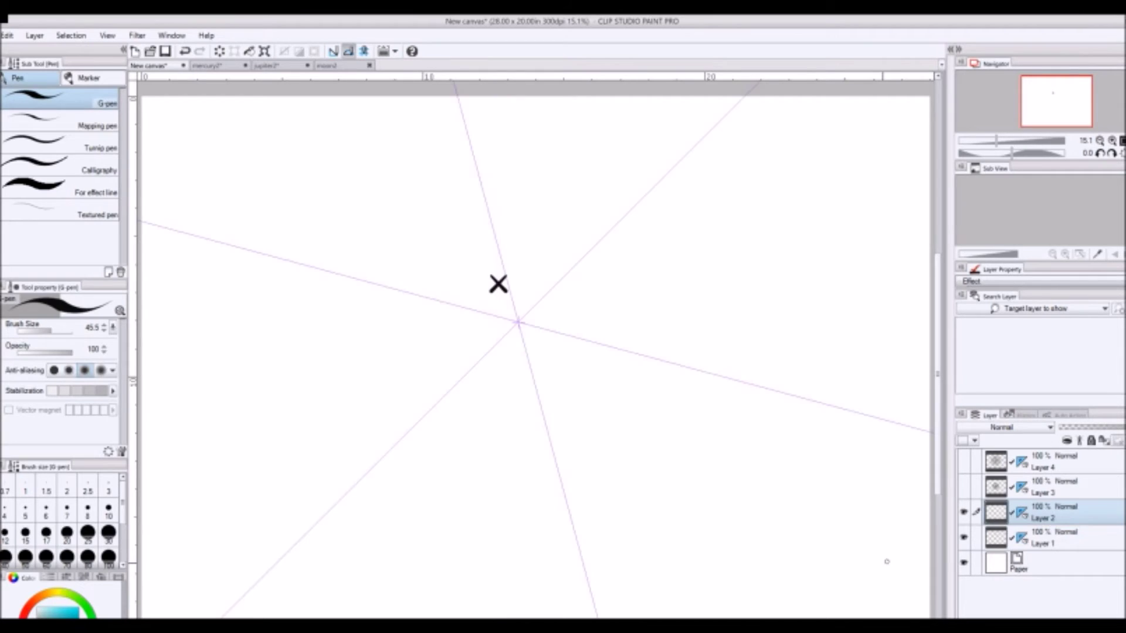
key(k)
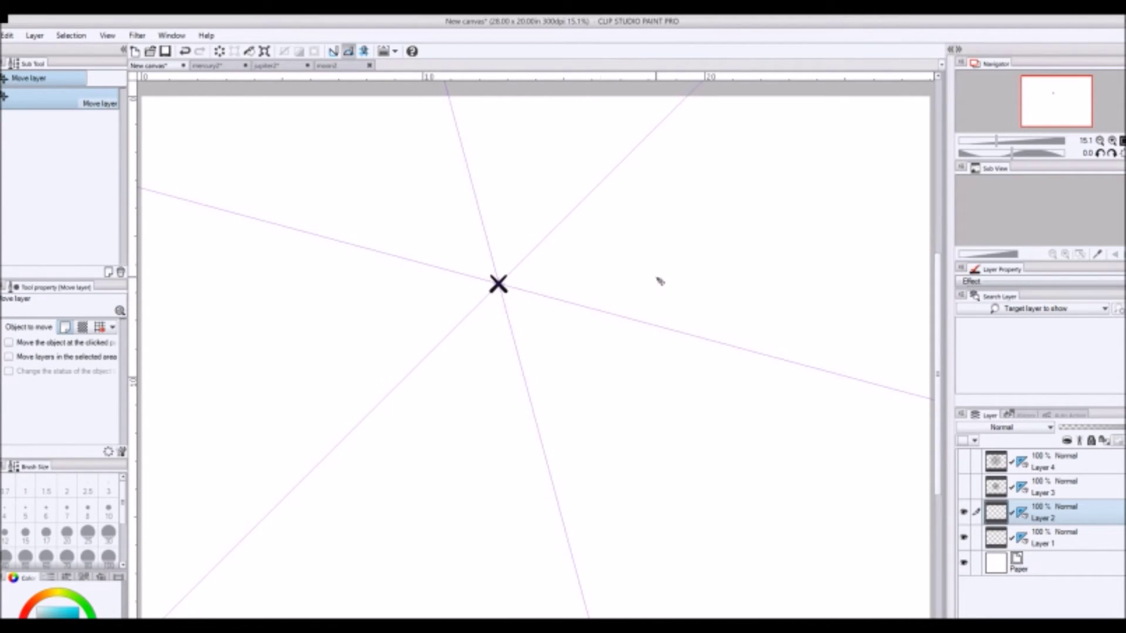
click(1045, 538)
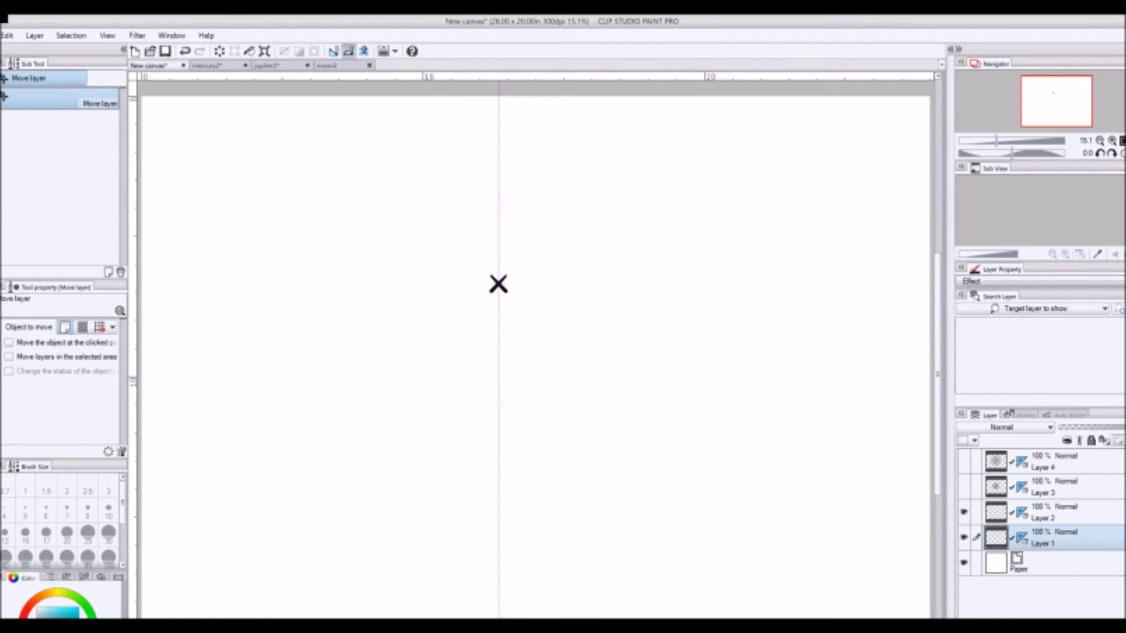
key(m)
drag(397, 221, 647, 390)
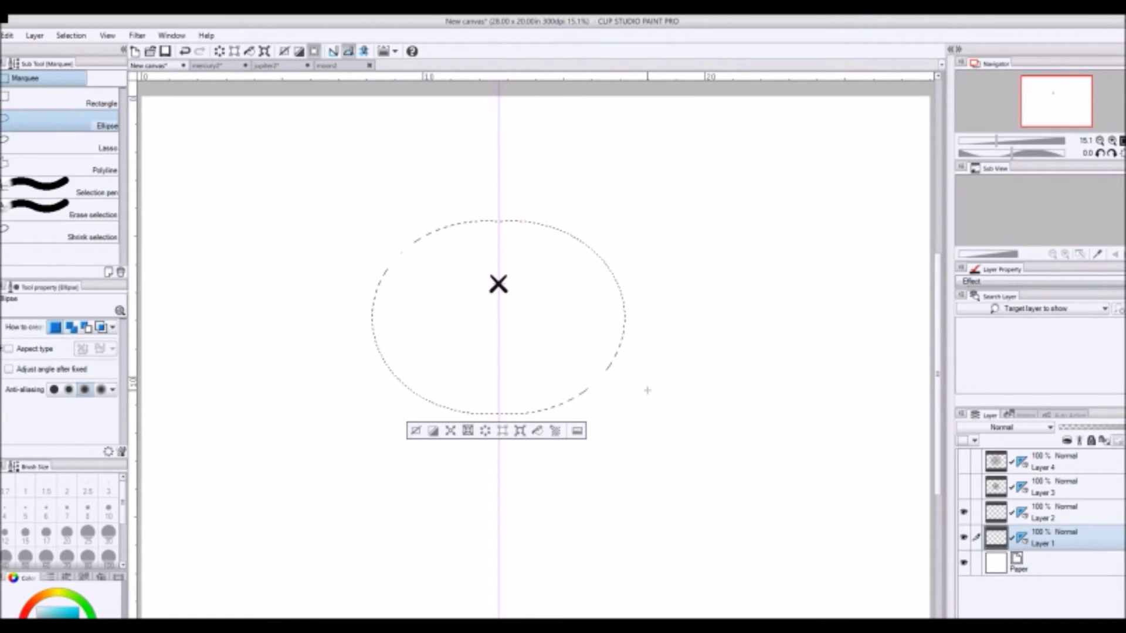
click(416, 431)
Draw six-fold mirrored flower petals on Layer 2 with the G-pen
click(1043, 514)
key(p)
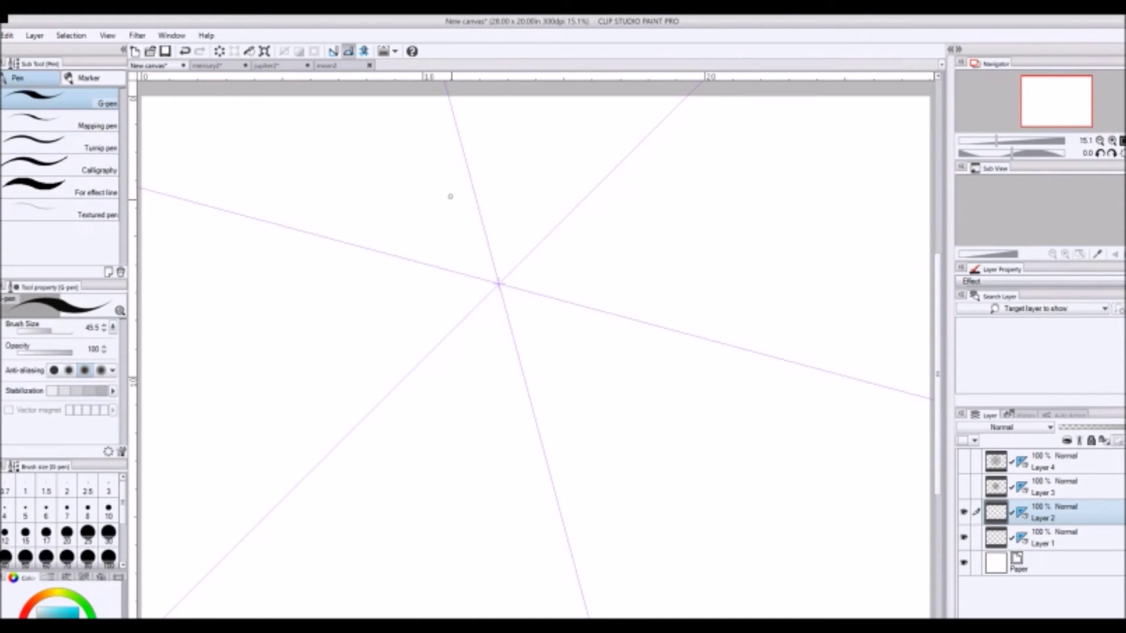
mouse_move(478, 252)
mouse_down()
mouse_move(472, 264)
mouse_move(478, 242)
mouse_move(491, 255)
mouse_move(500, 224)
mouse_move(519, 221)
mouse_move(535, 263)
mouse_move(506, 276)
mouse_move(522, 258)
mouse_move(531, 275)
mouse_move(583, 249)
mouse_move(531, 199)
mouse_move(504, 225)
mouse_move(497, 210)
mouse_move(509, 205)
mouse_move(572, 214)
mouse_move(575, 227)
mouse_up()
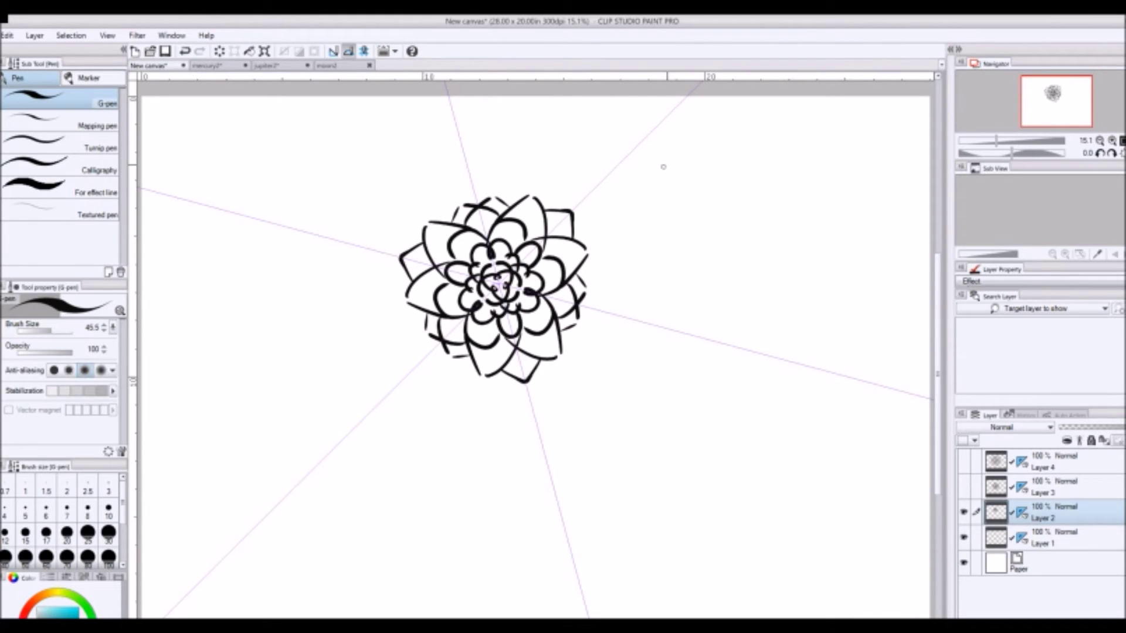
Select Layer 1, which holds the vertical mirror ruler
click(1055, 539)
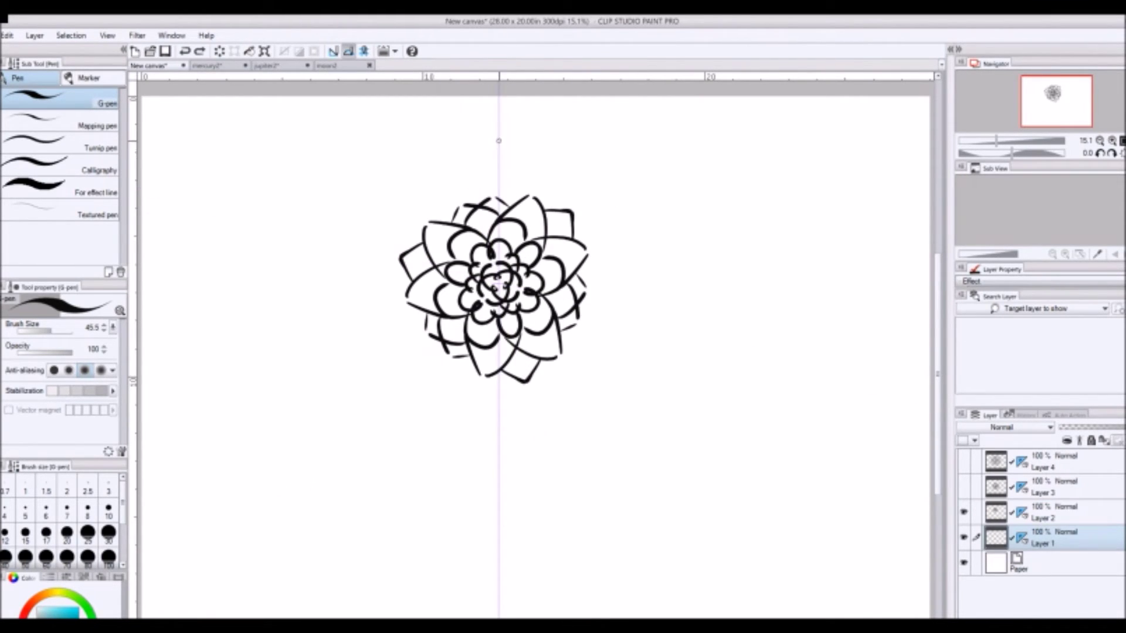
Draw five nested mirrored arches from the top centre above the flower
mouse_move(499, 143)
mouse_down()
mouse_move(587, 191)
mouse_move(651, 295)
mouse_up()
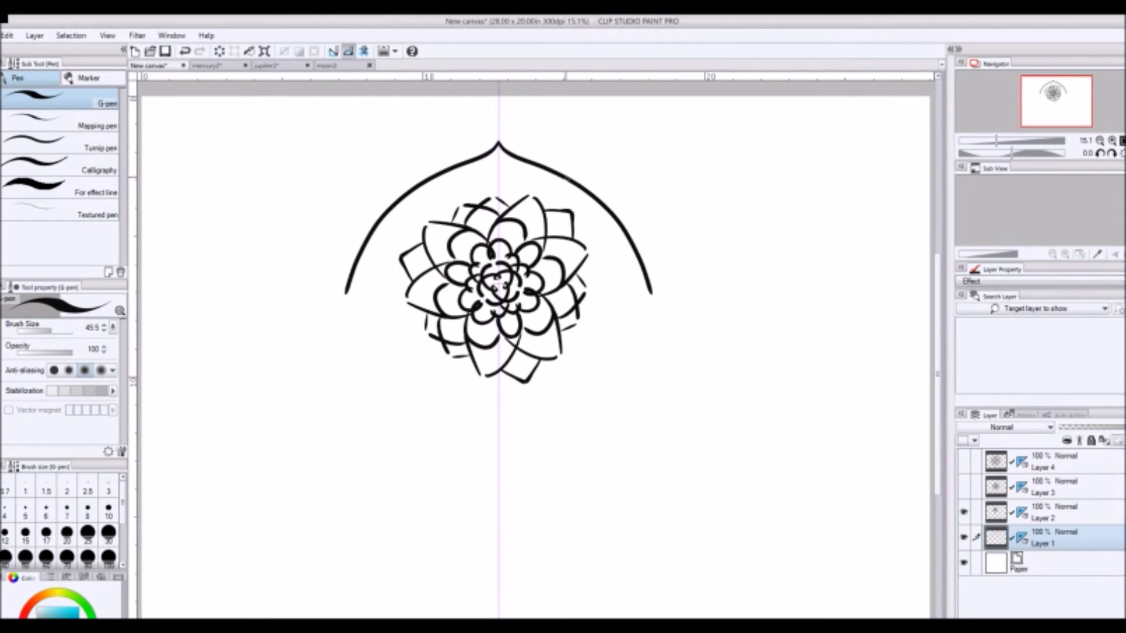
mouse_move(498, 142)
mouse_down()
mouse_move(605, 162)
mouse_move(649, 186)
mouse_move(680, 220)
mouse_move(715, 312)
mouse_up()
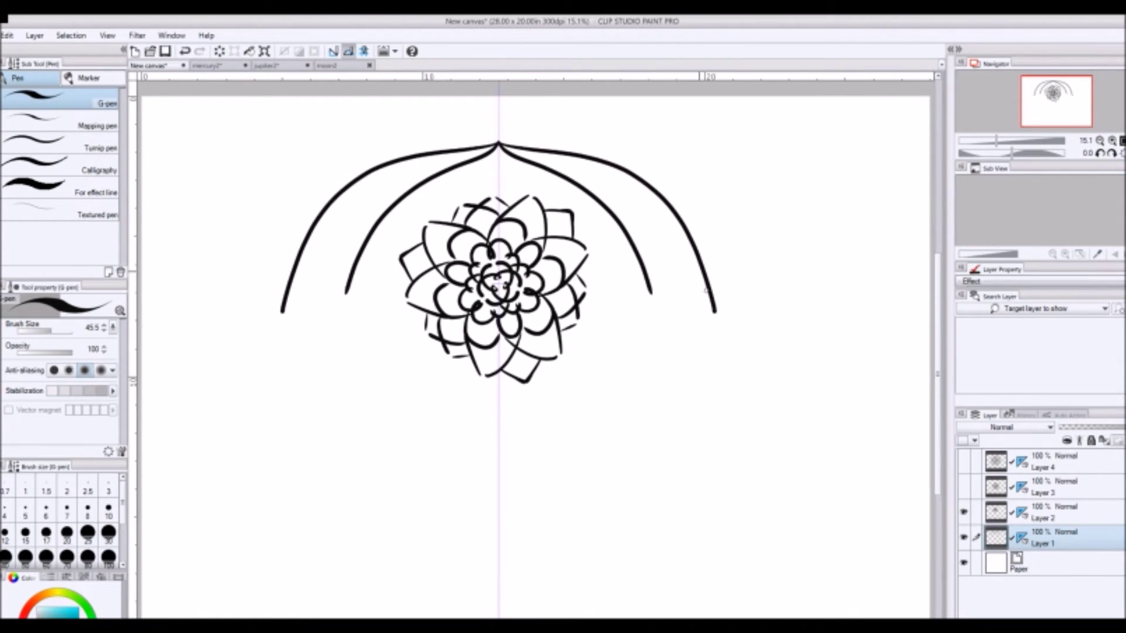
mouse_move(498, 142)
mouse_down()
mouse_move(653, 143)
mouse_move(703, 176)
mouse_move(742, 270)
mouse_up()
drag(499, 144, 519, 197)
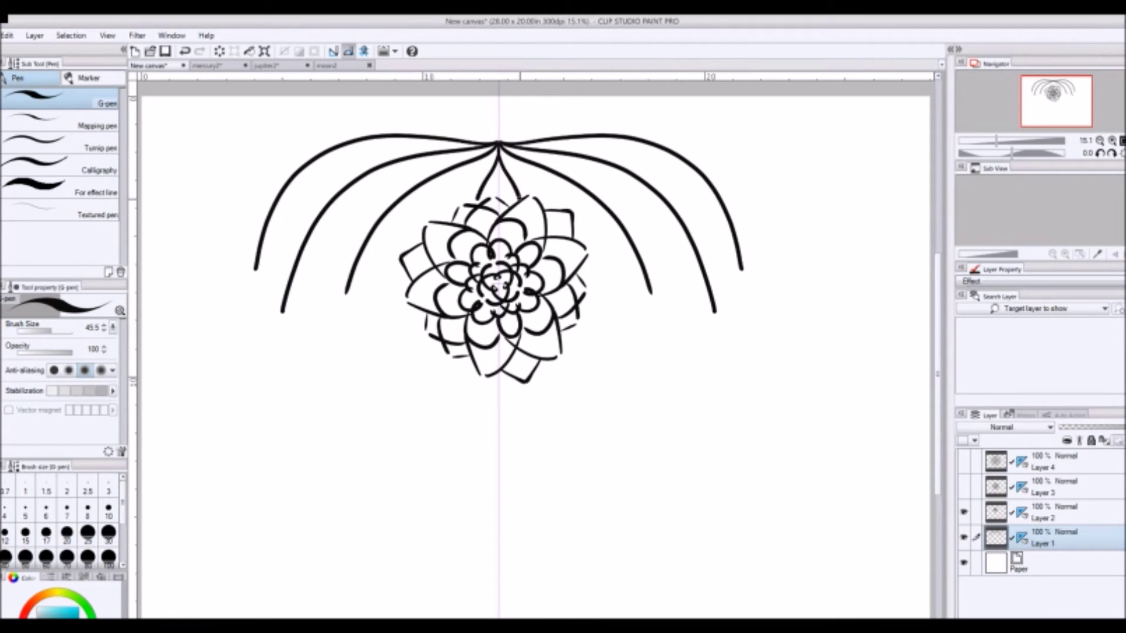
mouse_move(499, 143)
mouse_down()
mouse_move(566, 208)
mouse_move(596, 258)
mouse_up()
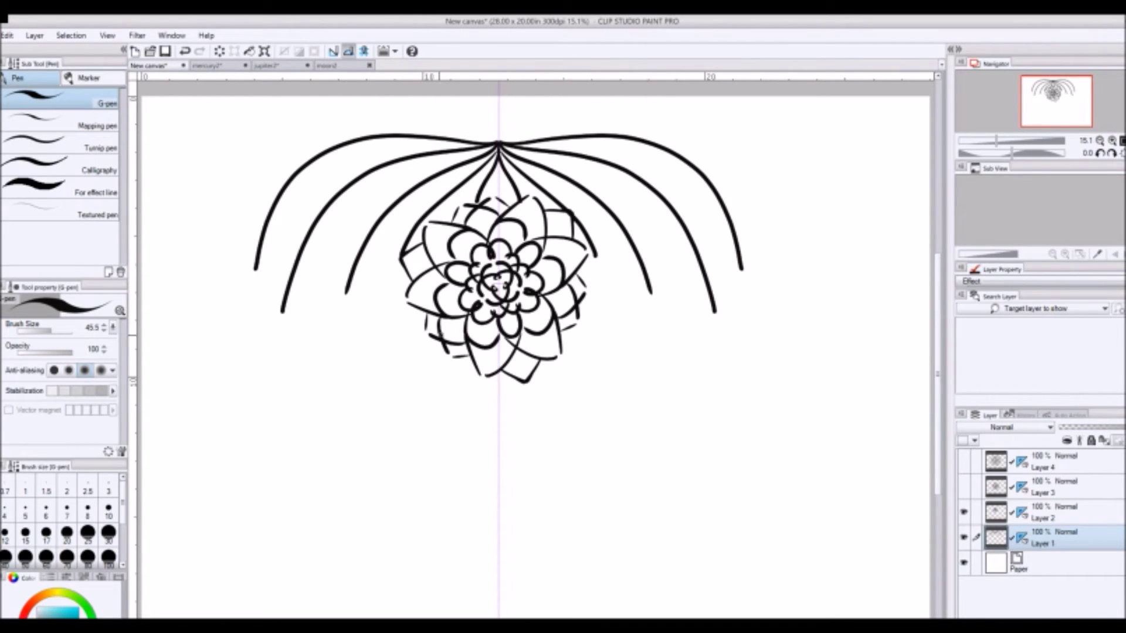
Join the arch ends back toward the flower with short curves, then hide Layer 2
drag(347, 294, 419, 324)
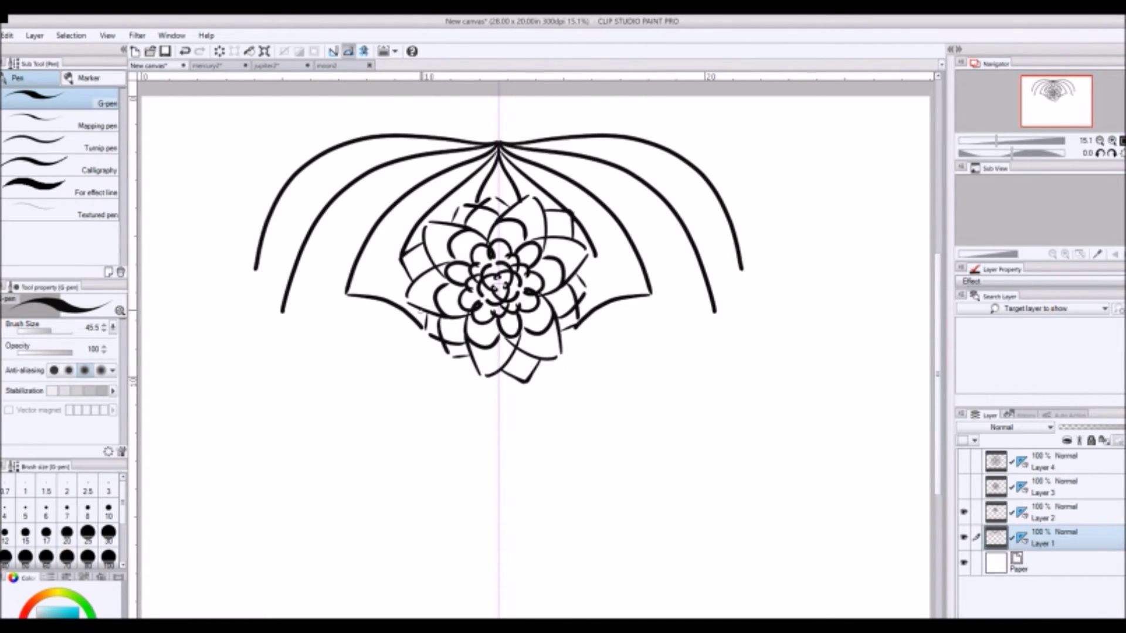
drag(282, 311, 429, 343)
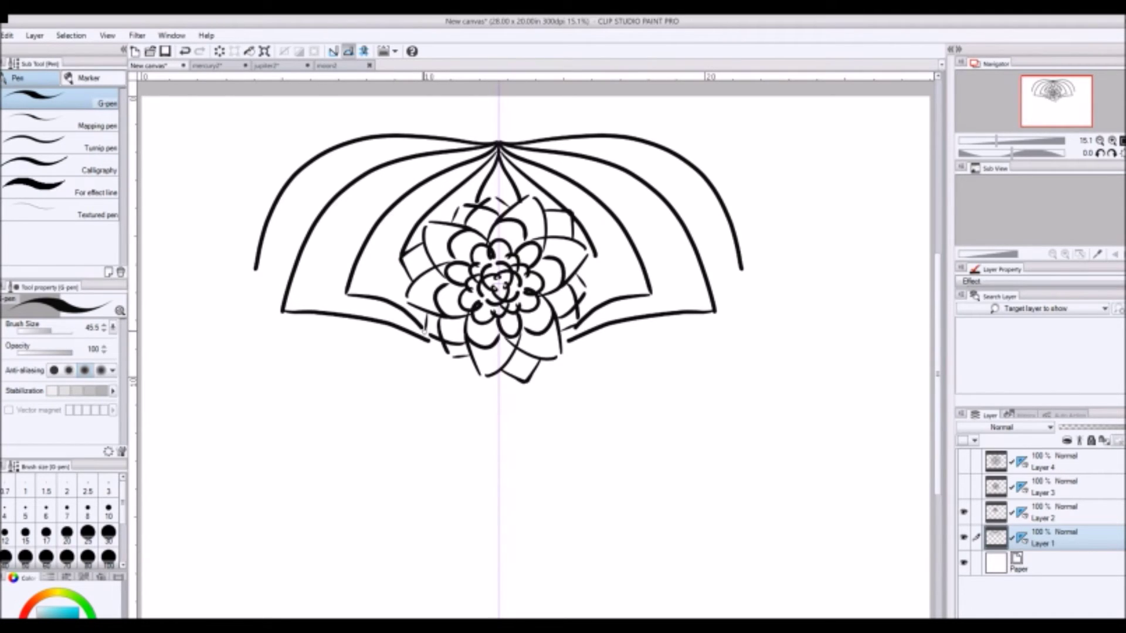
drag(256, 270, 289, 281)
click(964, 520)
Hide Layer 1 and bring up the mercury2 document
click(964, 538)
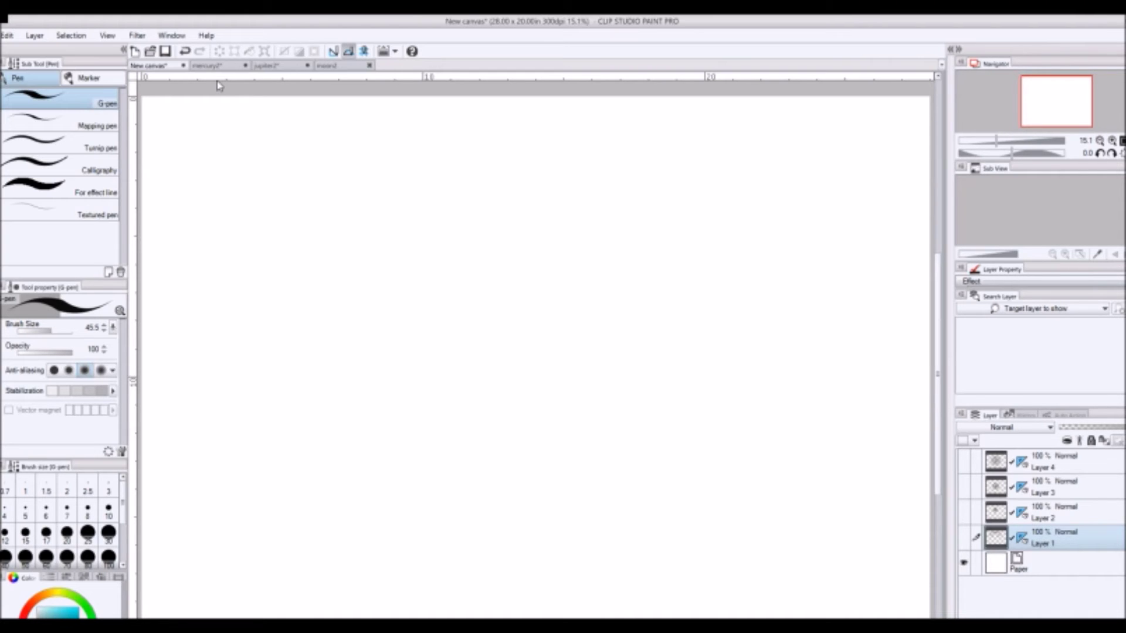
click(212, 66)
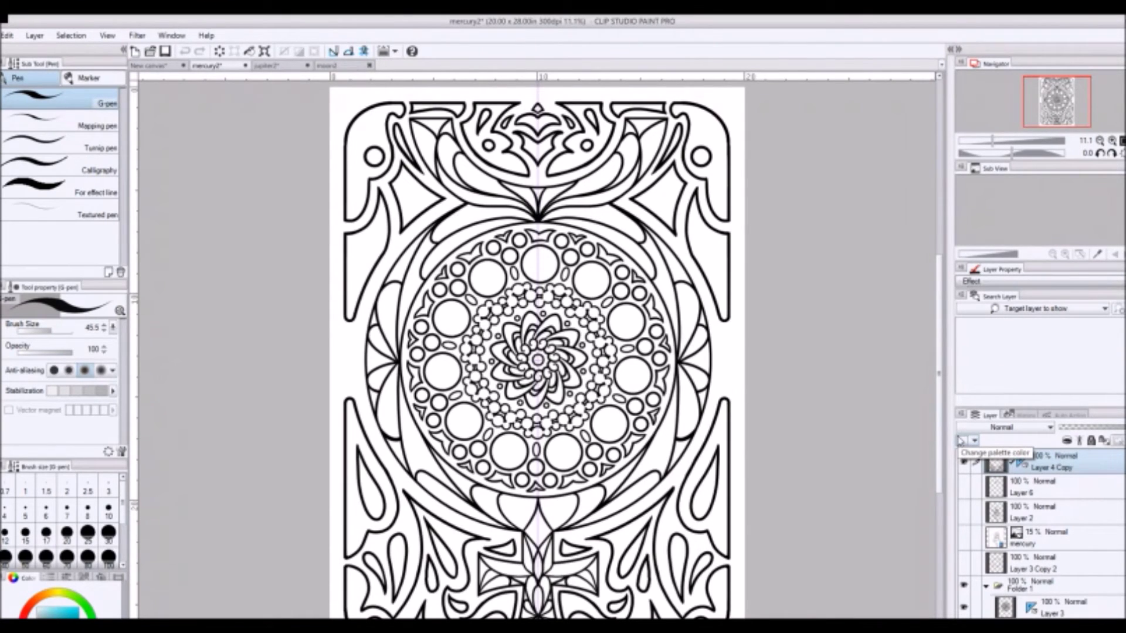
Hide mercury2's outer frame and inner ornament layers, keep the mandala, then return to New canvas
click(964, 463)
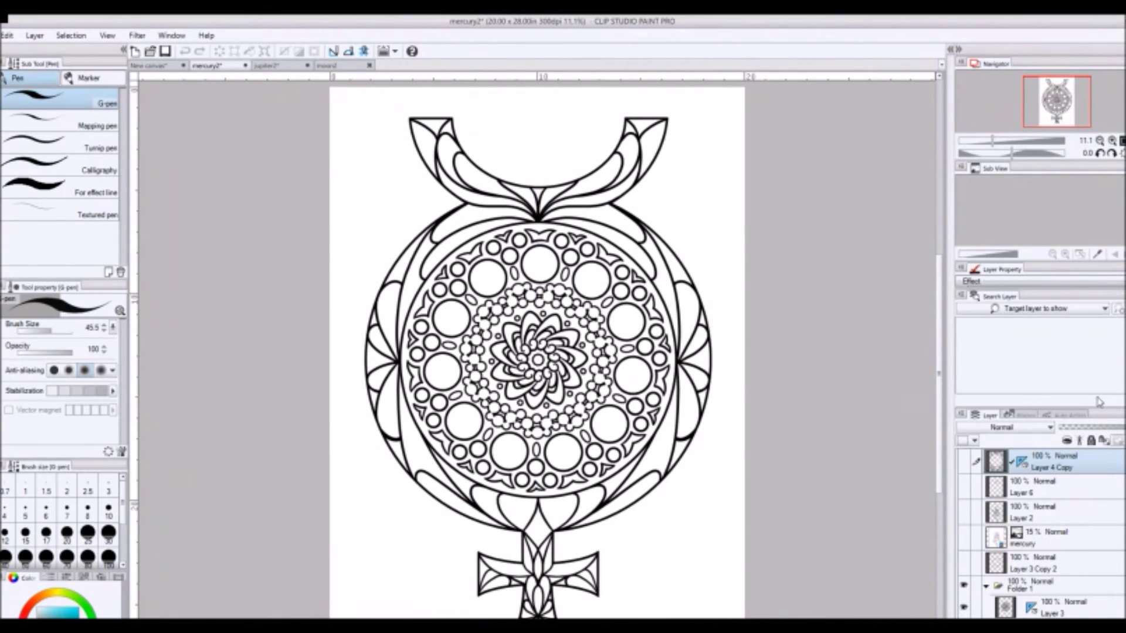
scroll(1041, 534, down, 3)
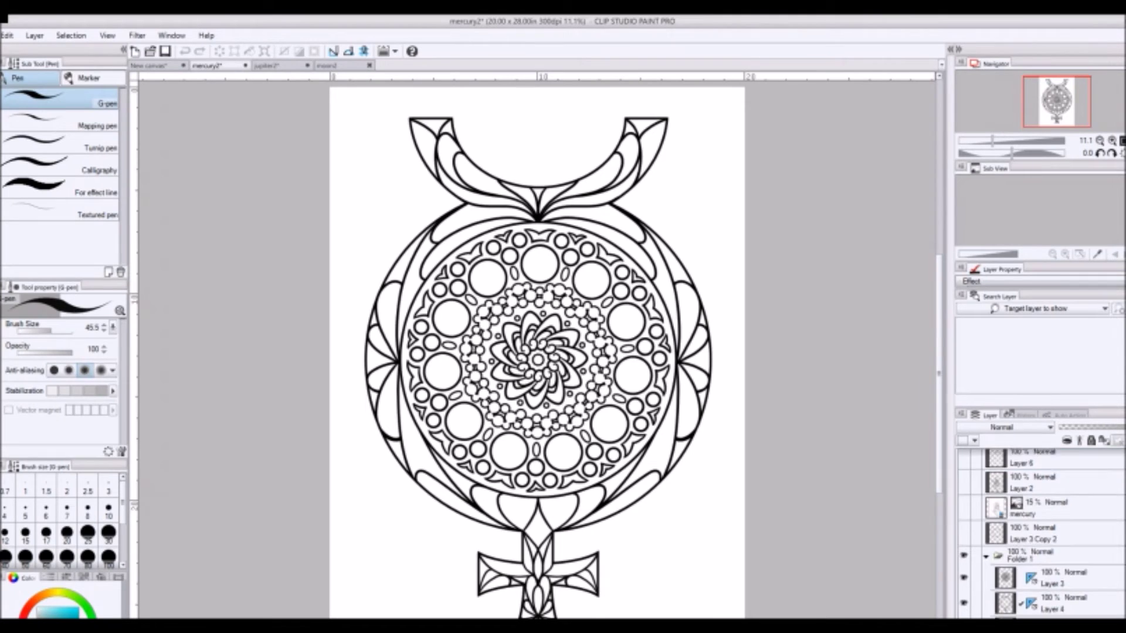
click(964, 567)
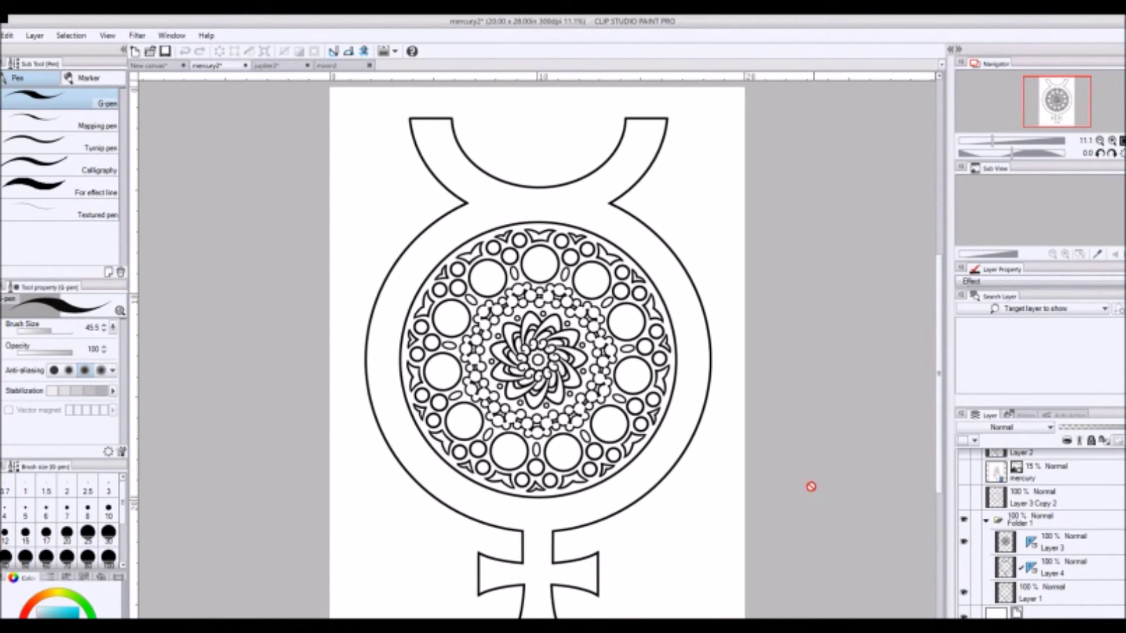
click(964, 542)
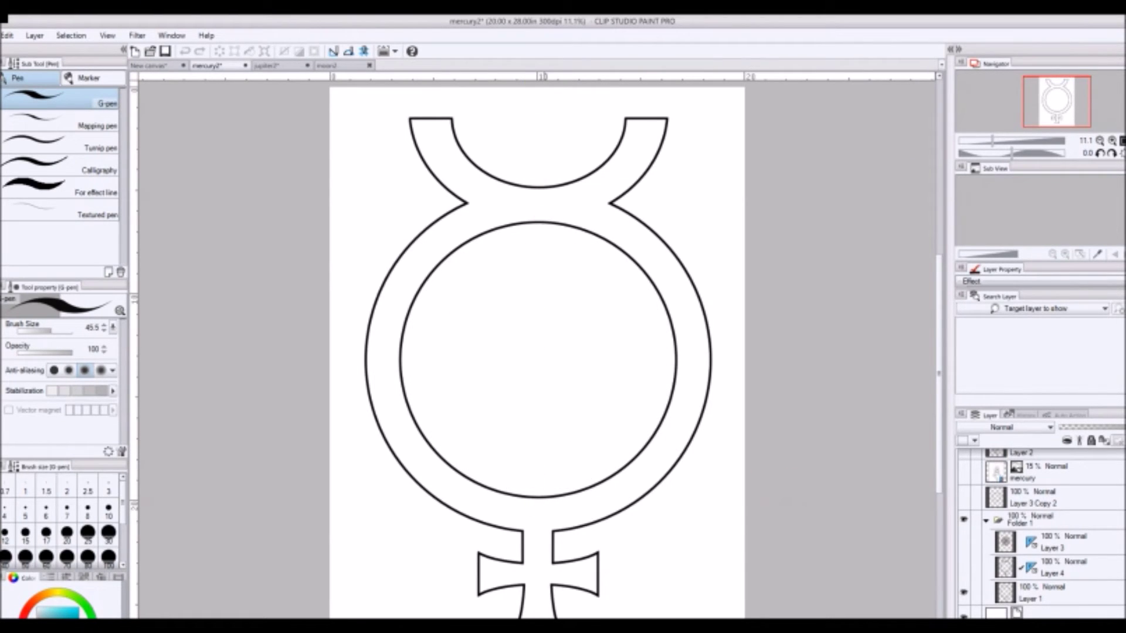
click(964, 542)
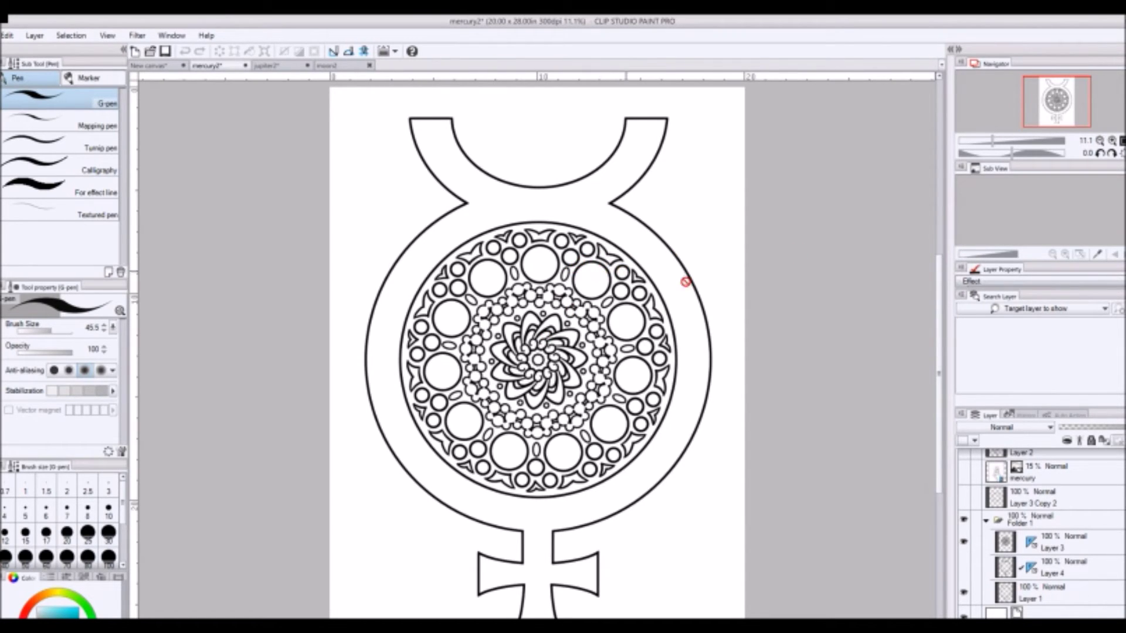
click(151, 66)
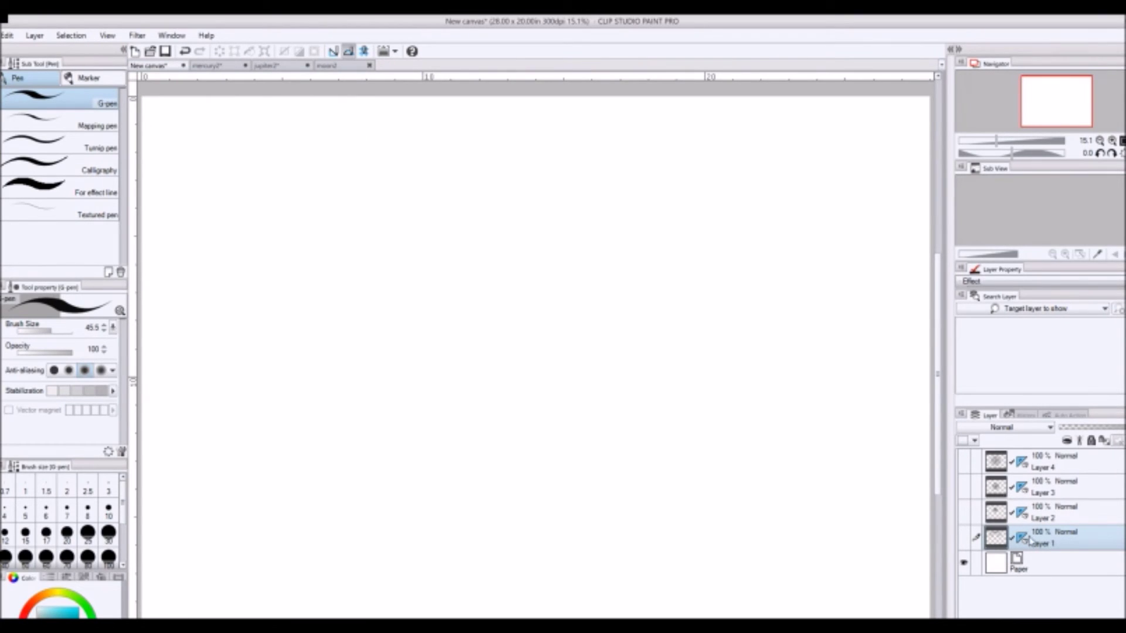
On a new Layer 5, place a 16-line radial ruler and select a mirrored ellipse ring
key(ctrl+shift+n)
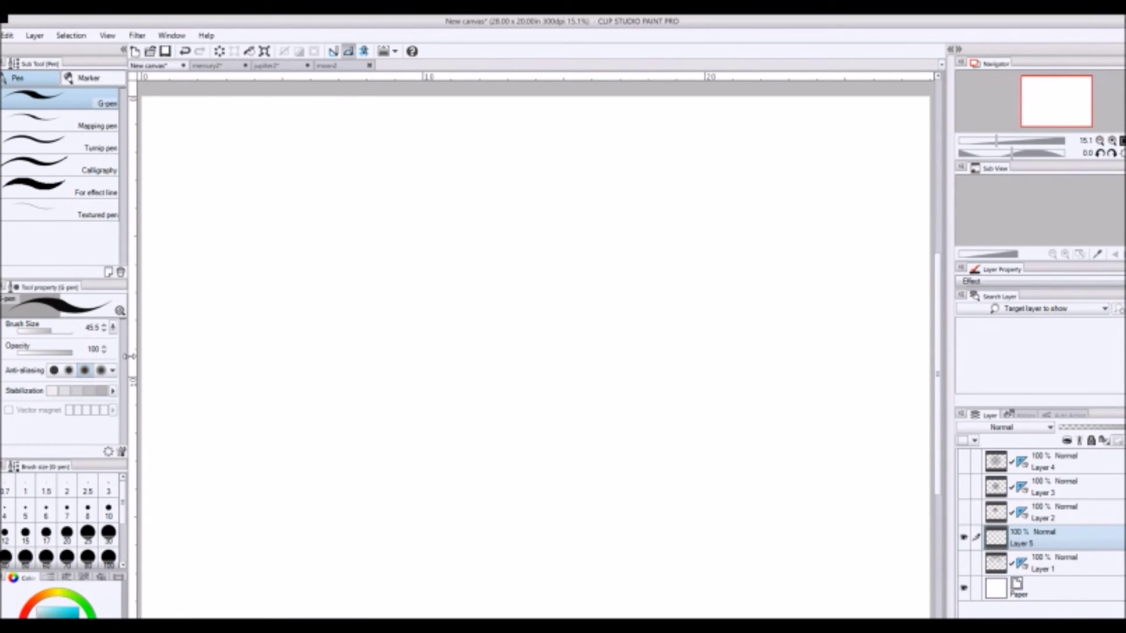
key(u)
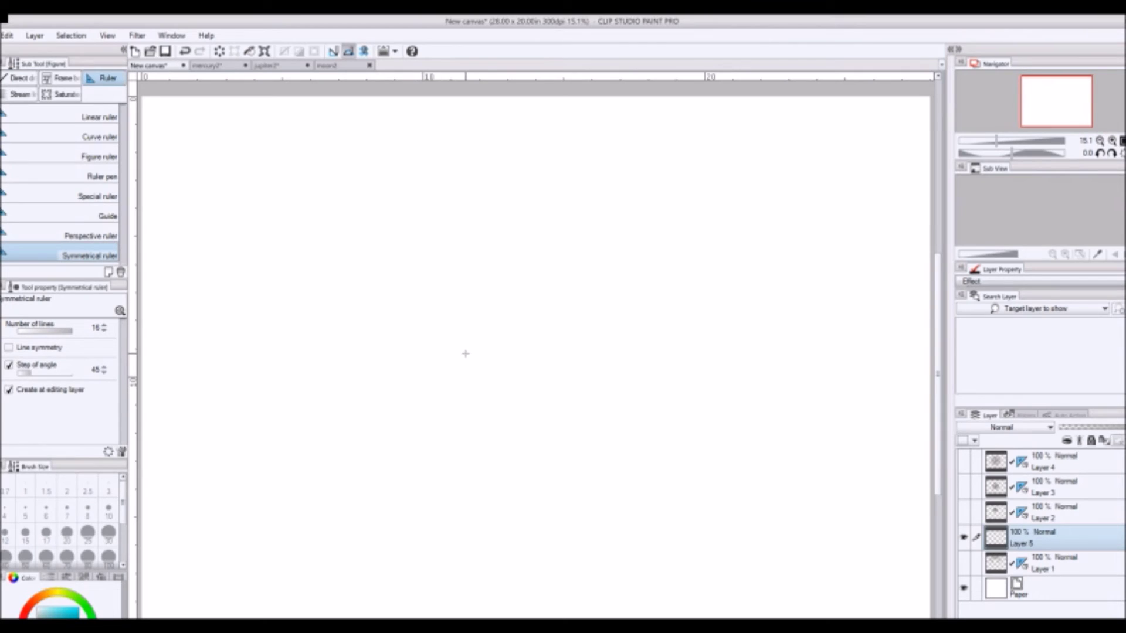
drag(484, 347, 492, 387)
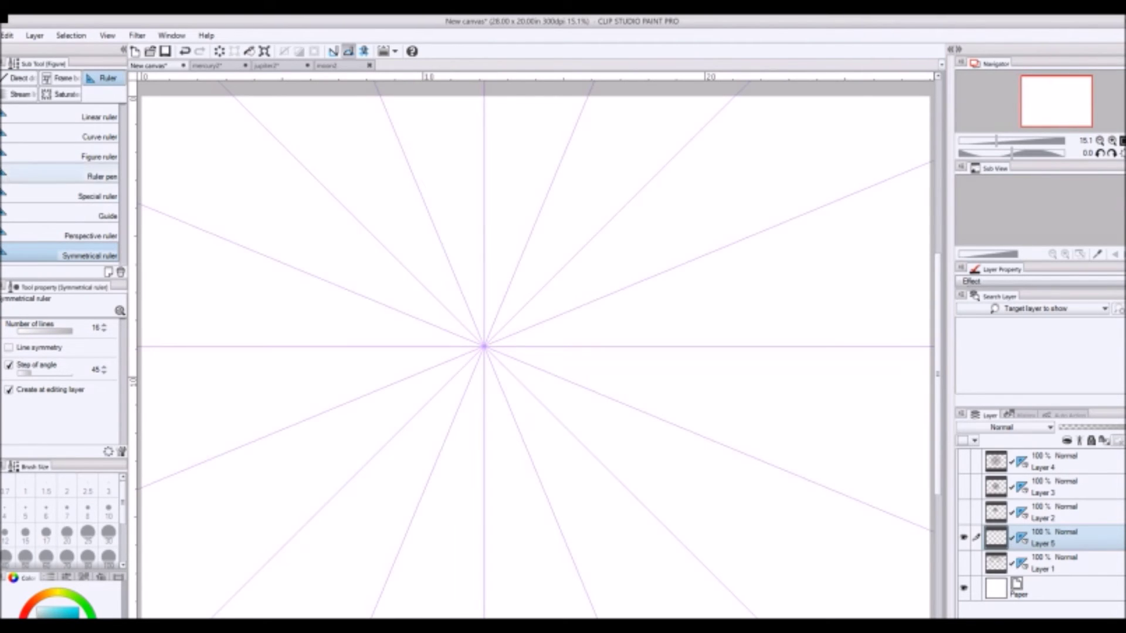
key(m)
drag(518, 127, 549, 171)
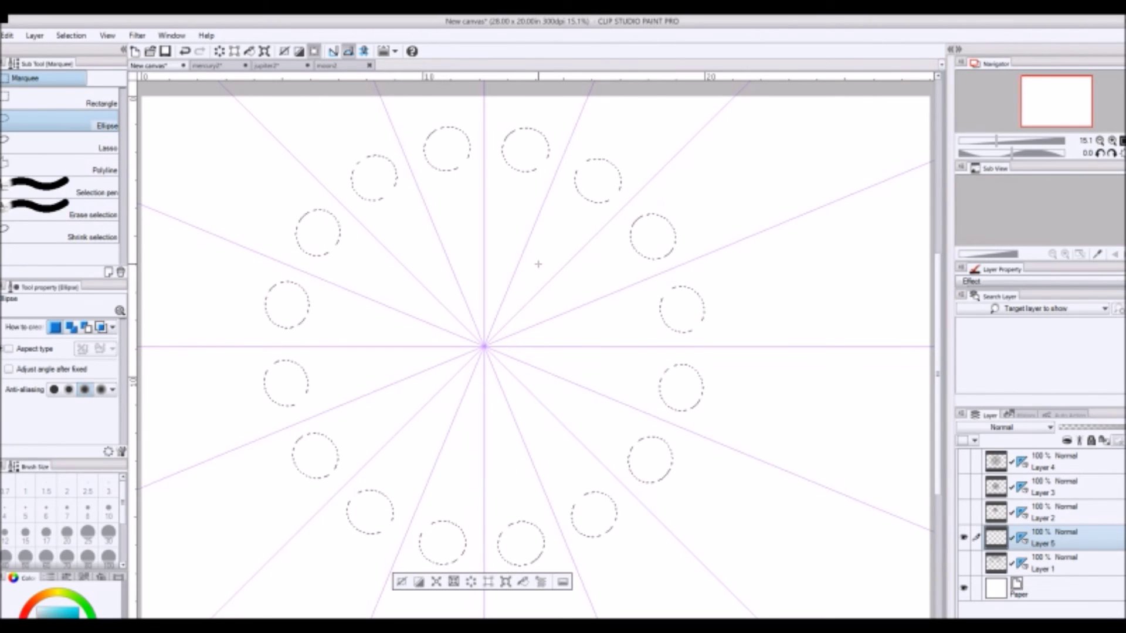
Outline the circle selections with 30 px black lines, then deselect
click(7, 35)
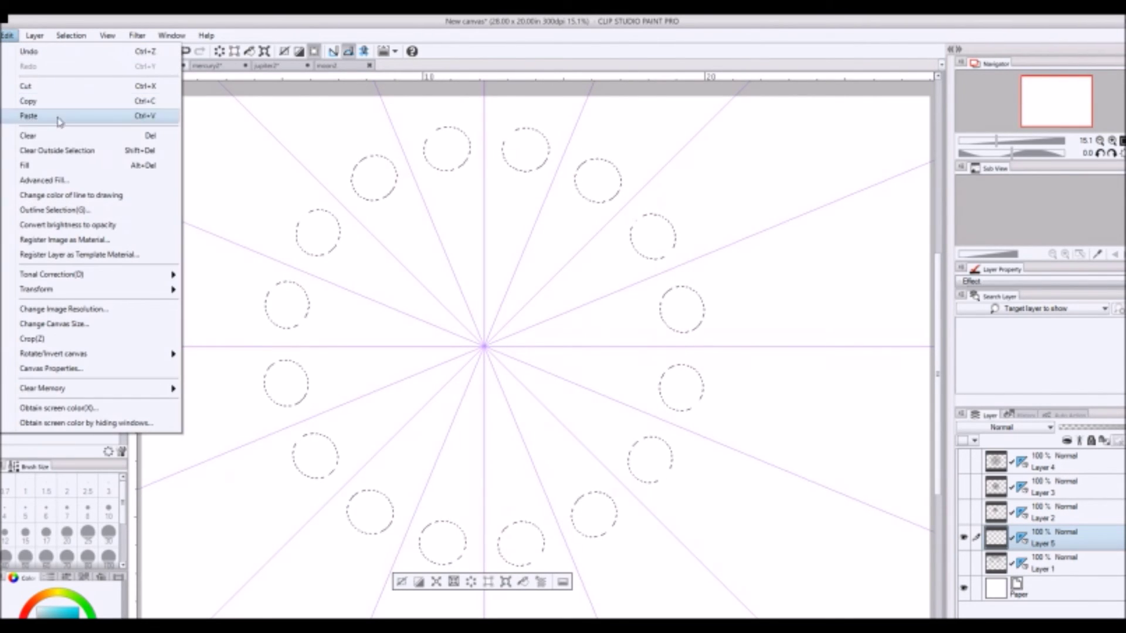
click(91, 209)
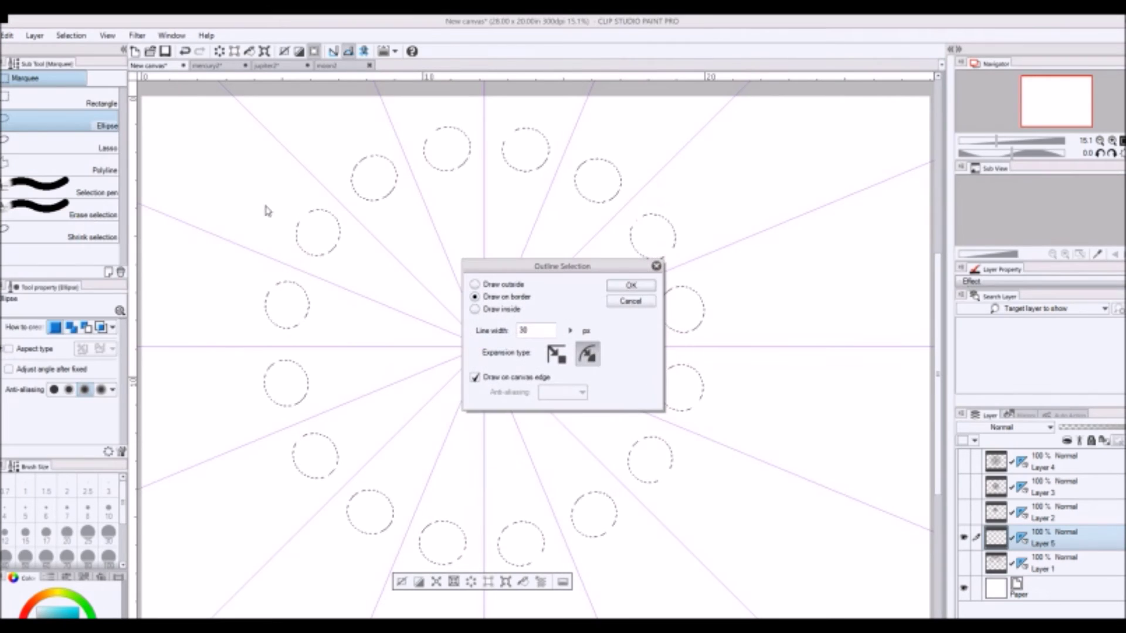
click(639, 286)
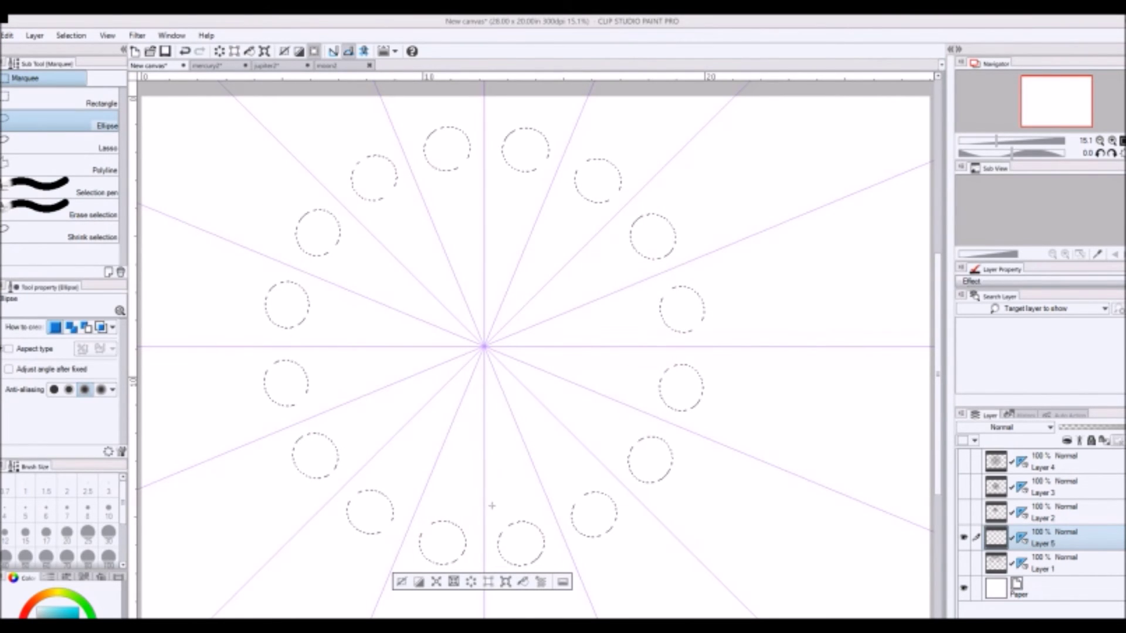
click(402, 582)
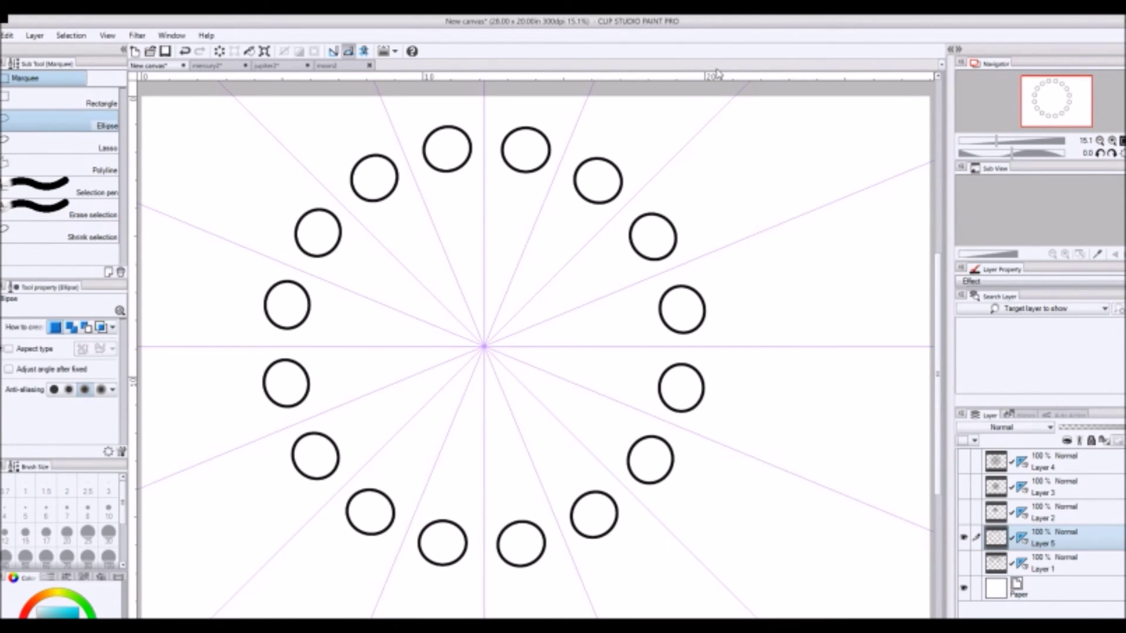
Outline a smaller mirrored ellipse selection as an inner ring, deselect, and switch to mercury2
drag(470, 219, 500, 259)
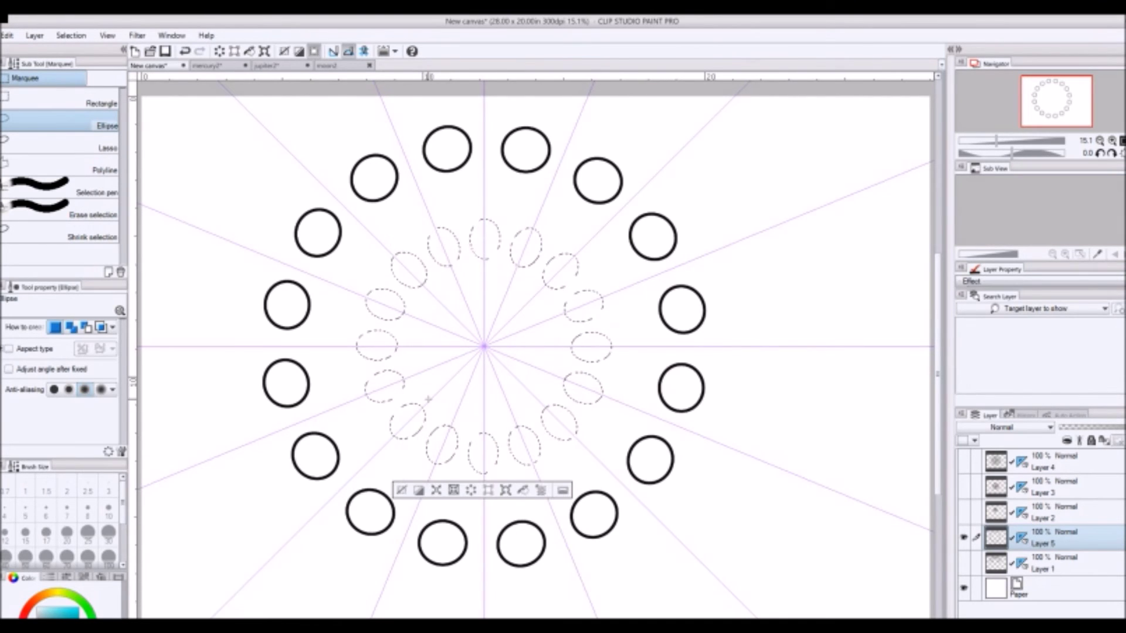
click(7, 36)
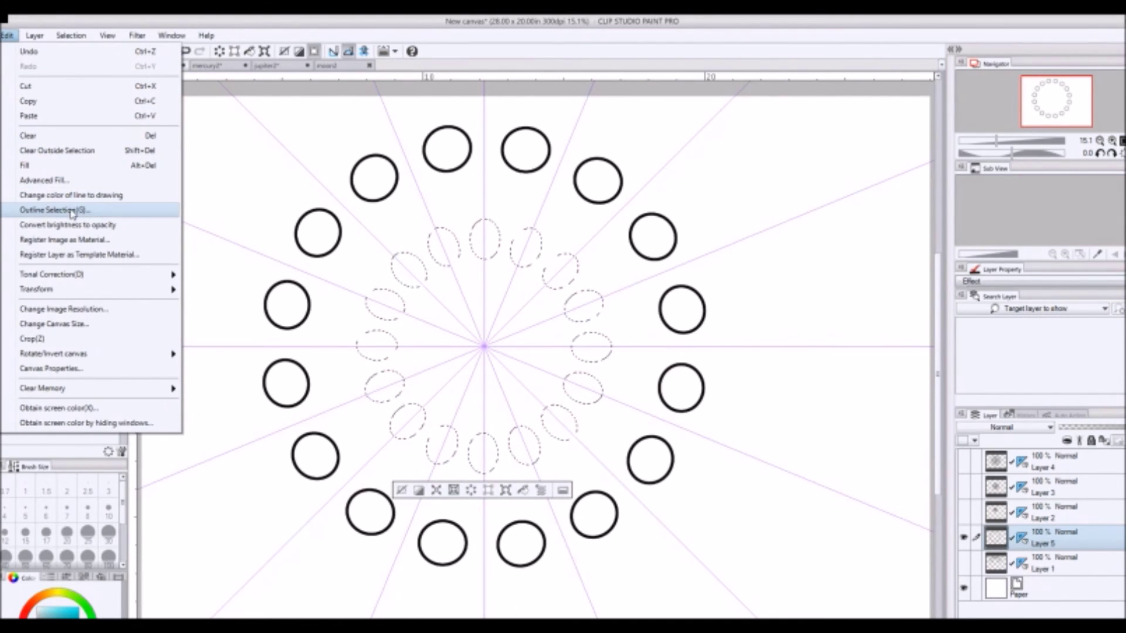
click(65, 209)
click(641, 290)
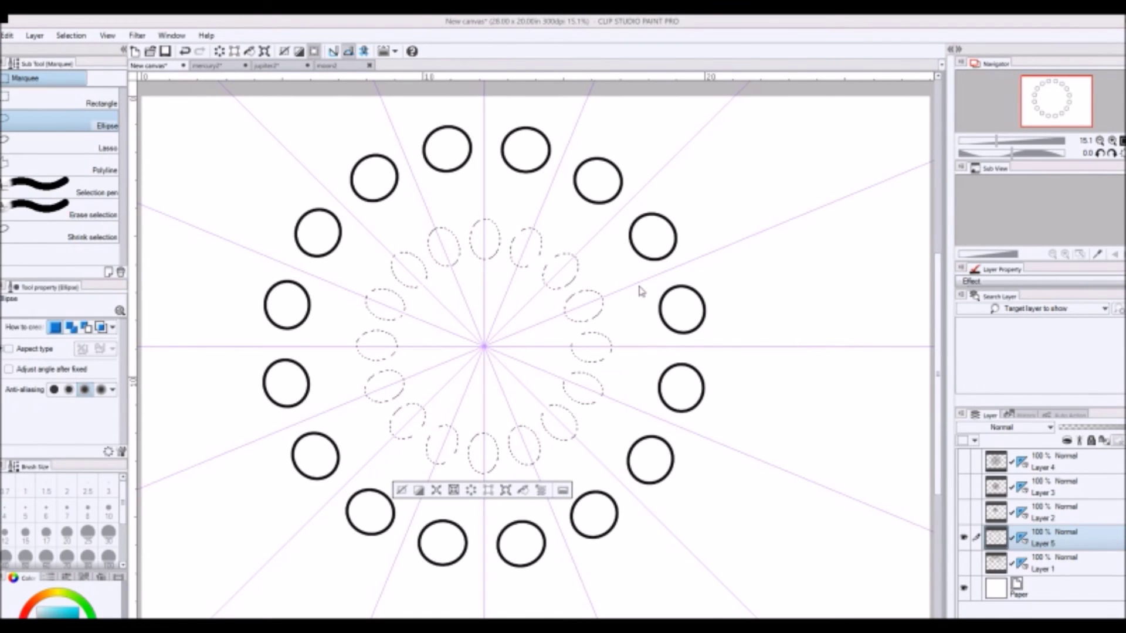
key(ctrl+d)
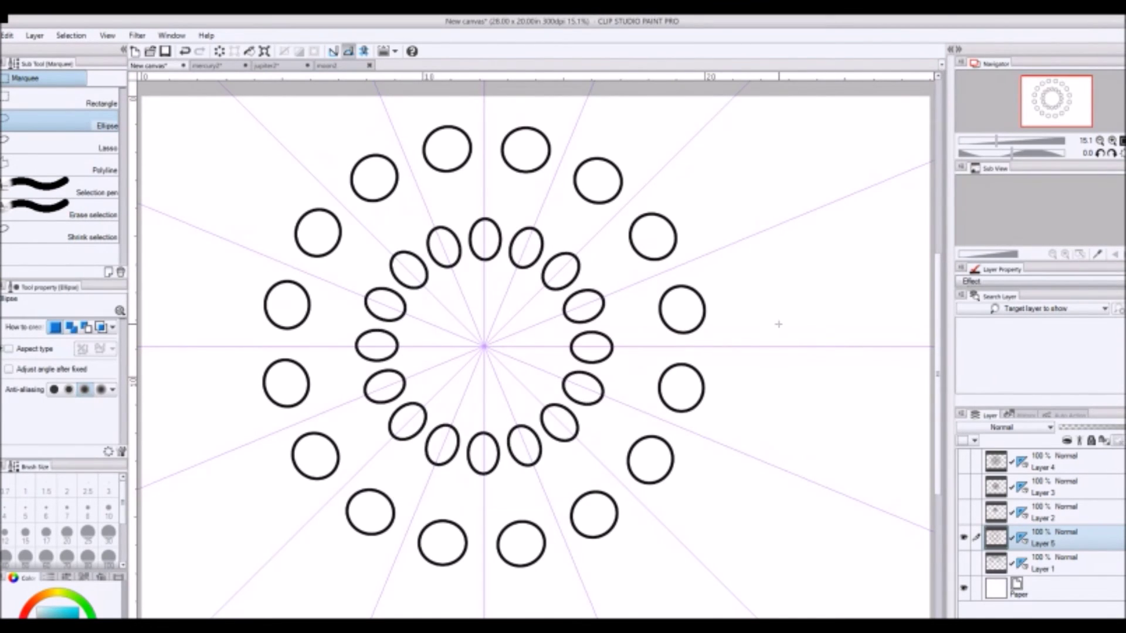
click(217, 66)
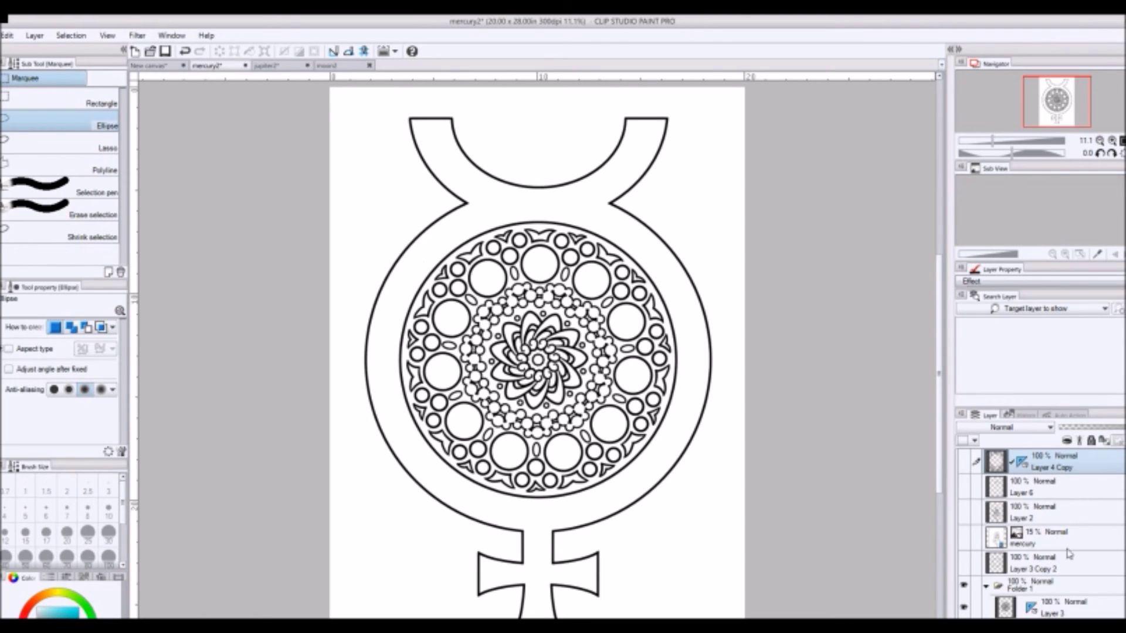
Hide mercury2's mandala and briefly show the petal pattern layer
scroll(1041, 533, down, 3)
scroll(997, 528, down, 1)
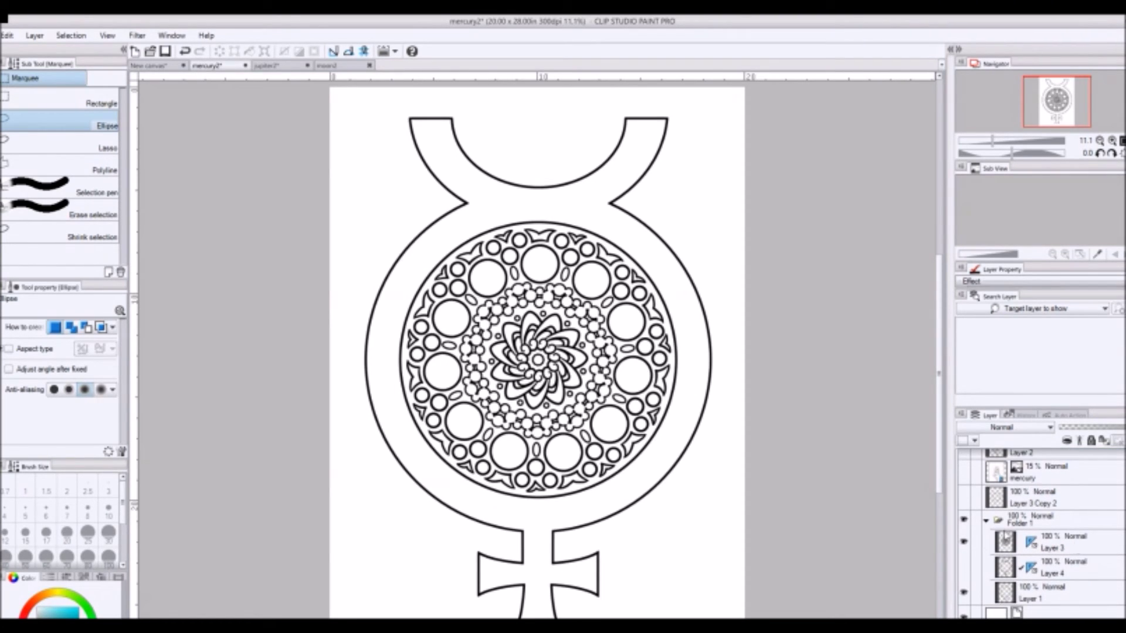
click(964, 542)
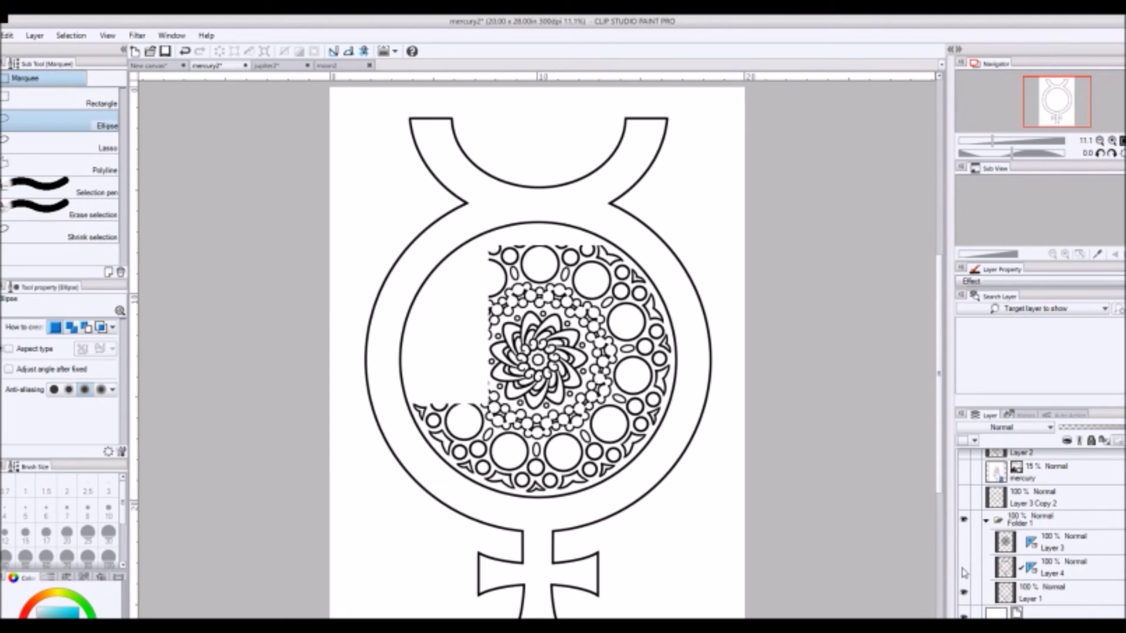
click(963, 568)
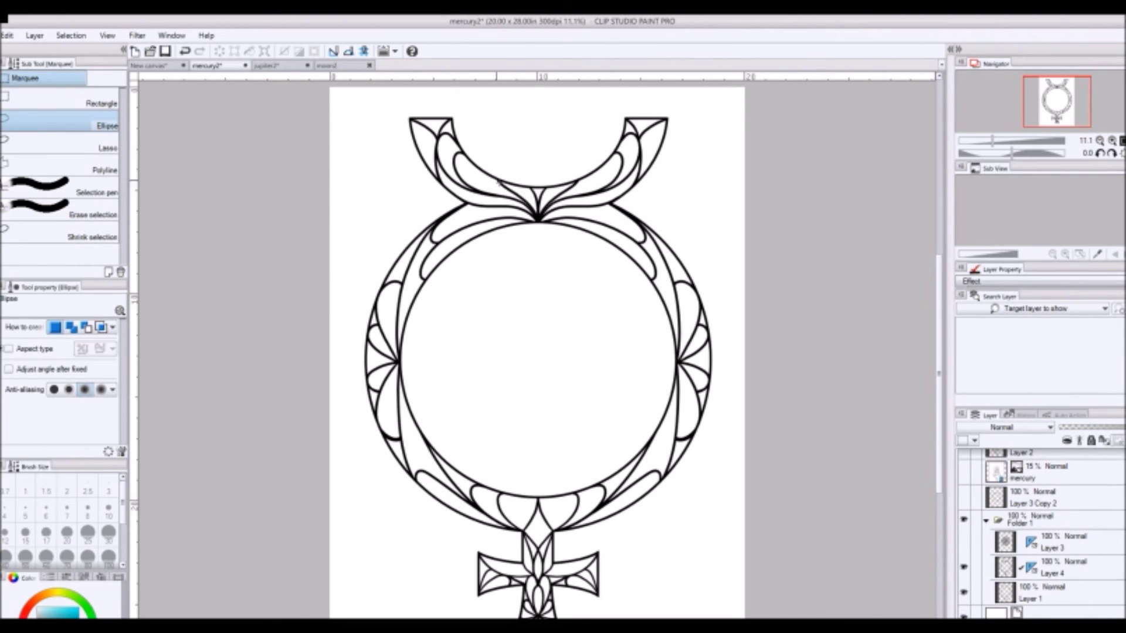
click(964, 568)
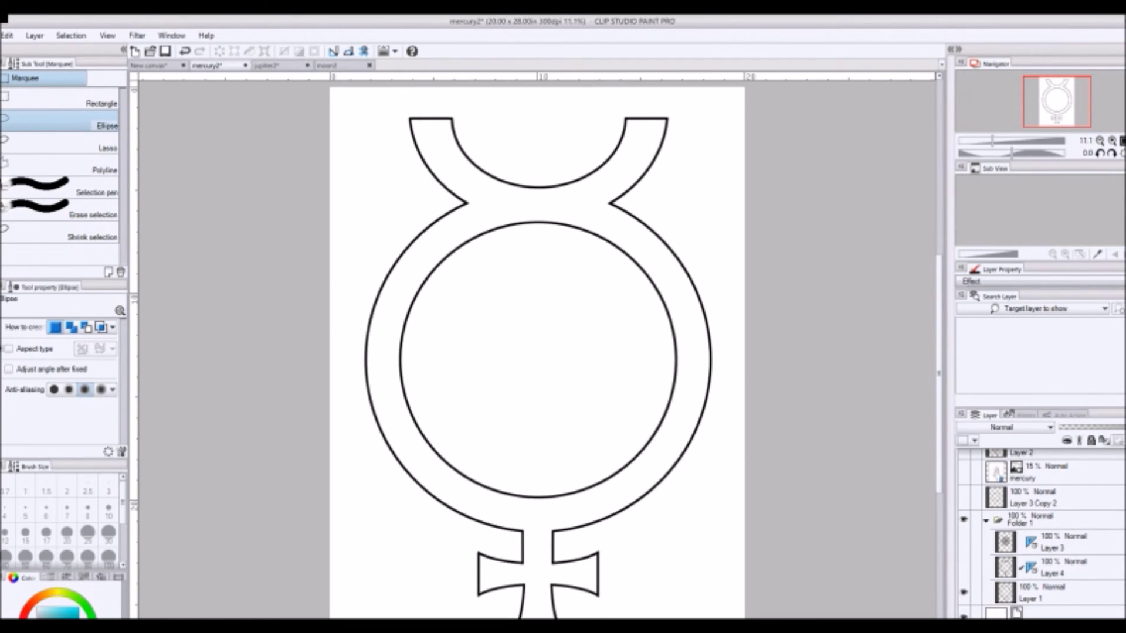
Reveal the ornate border, and briefly show the Mercury figure and dashed ring layers
scroll(1032, 528, up, 3)
click(963, 462)
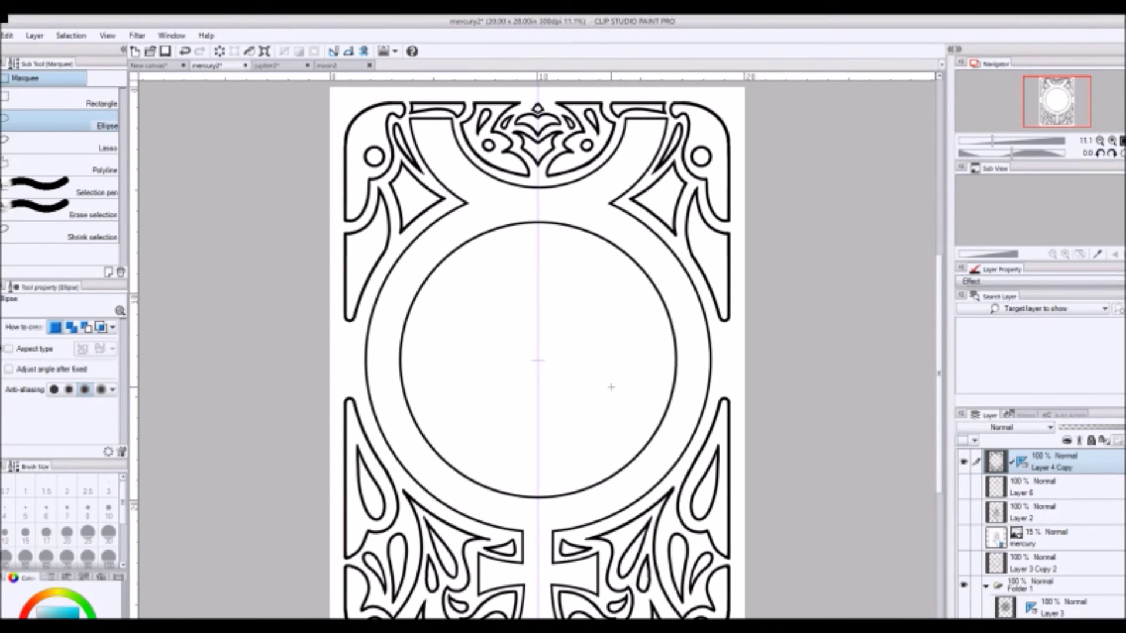
click(964, 462)
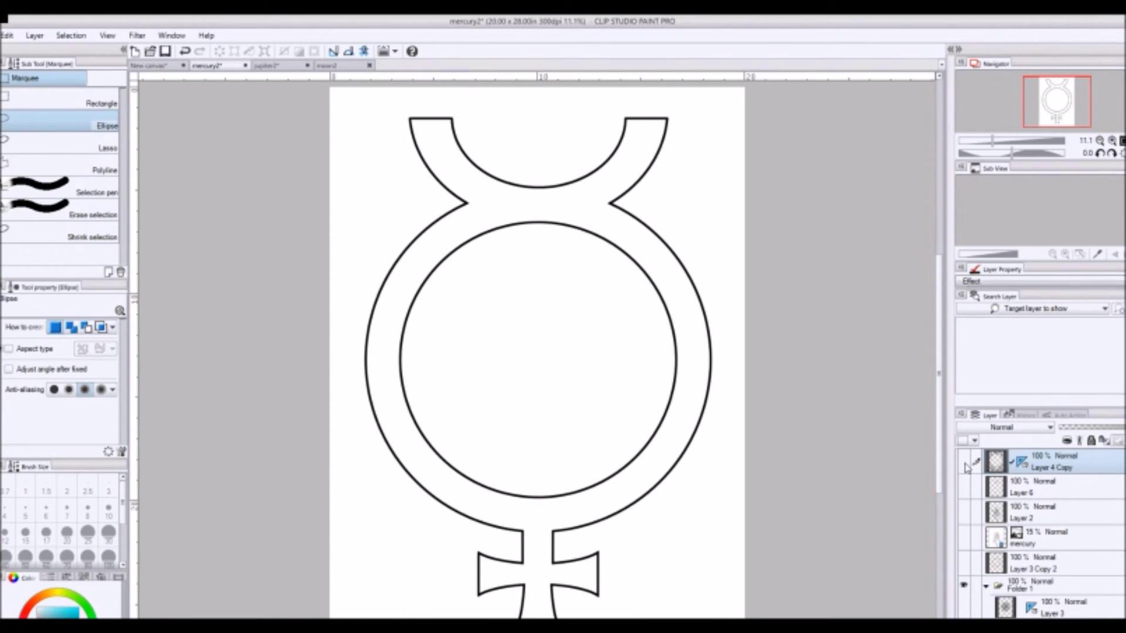
click(963, 461)
click(964, 516)
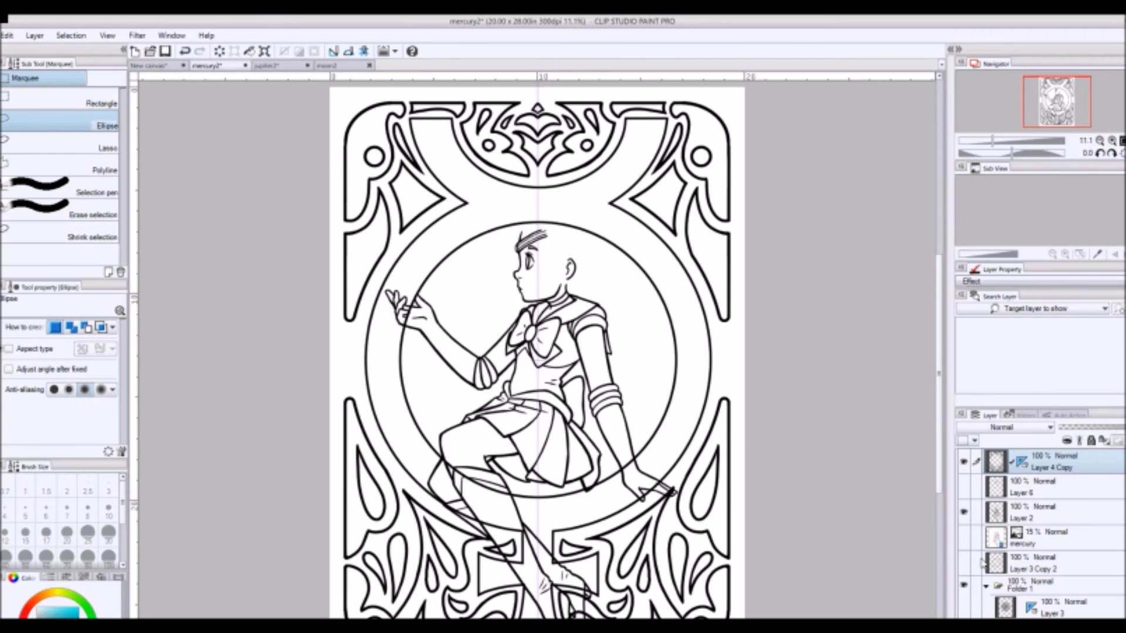
click(964, 514)
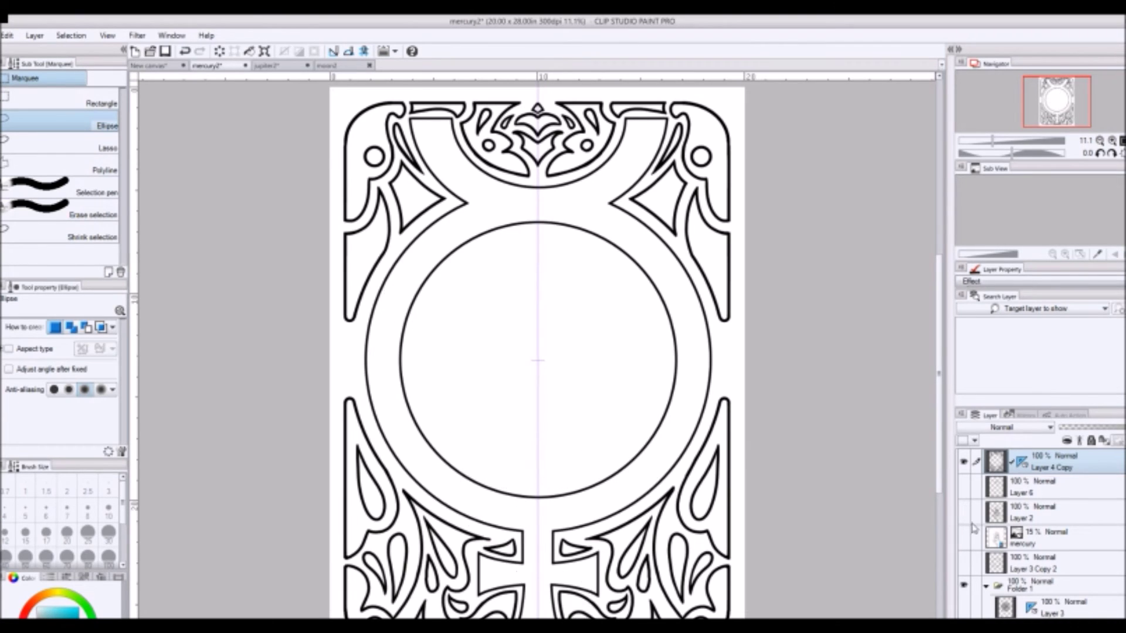
click(963, 563)
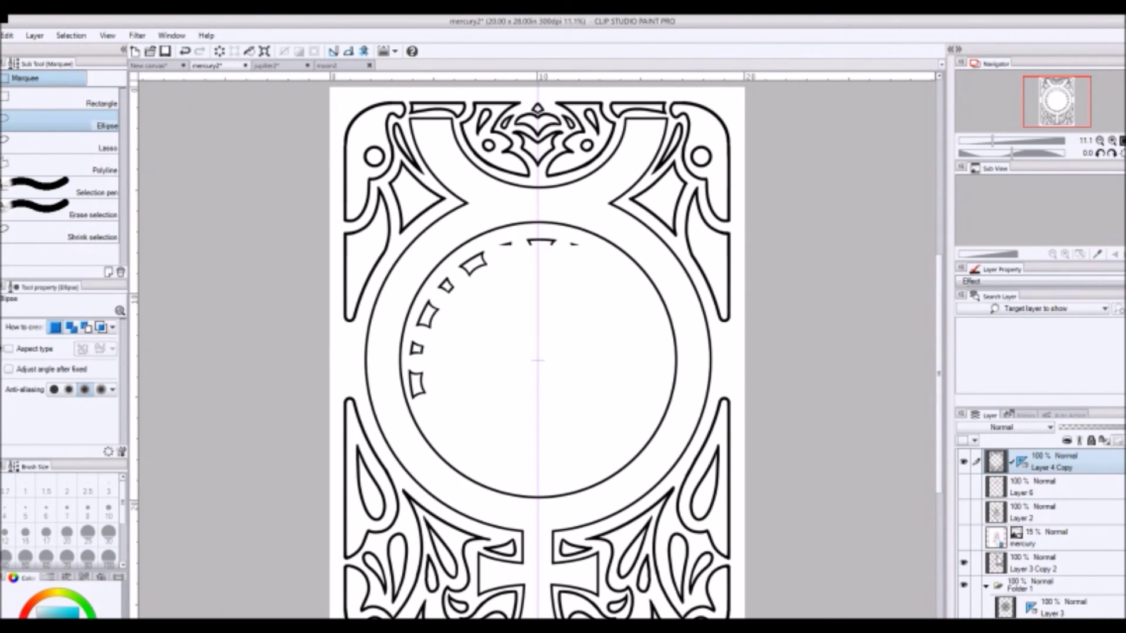
click(963, 563)
Restore the mandala and petal ornament layers, then bring up jupiter2
scroll(997, 528, down, 2)
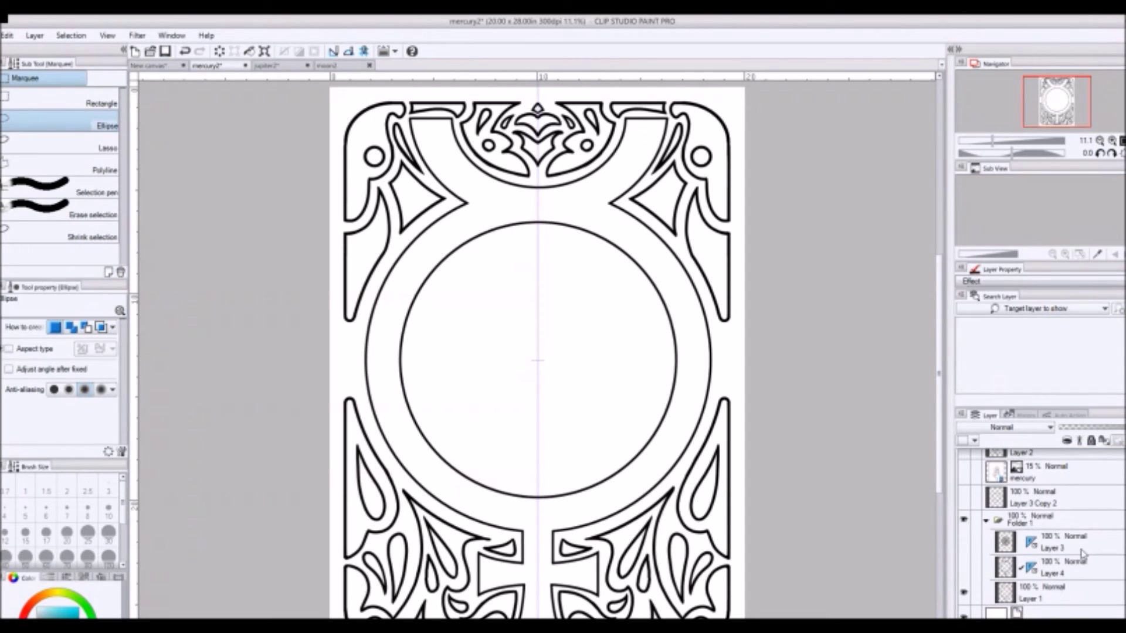
click(963, 541)
click(964, 566)
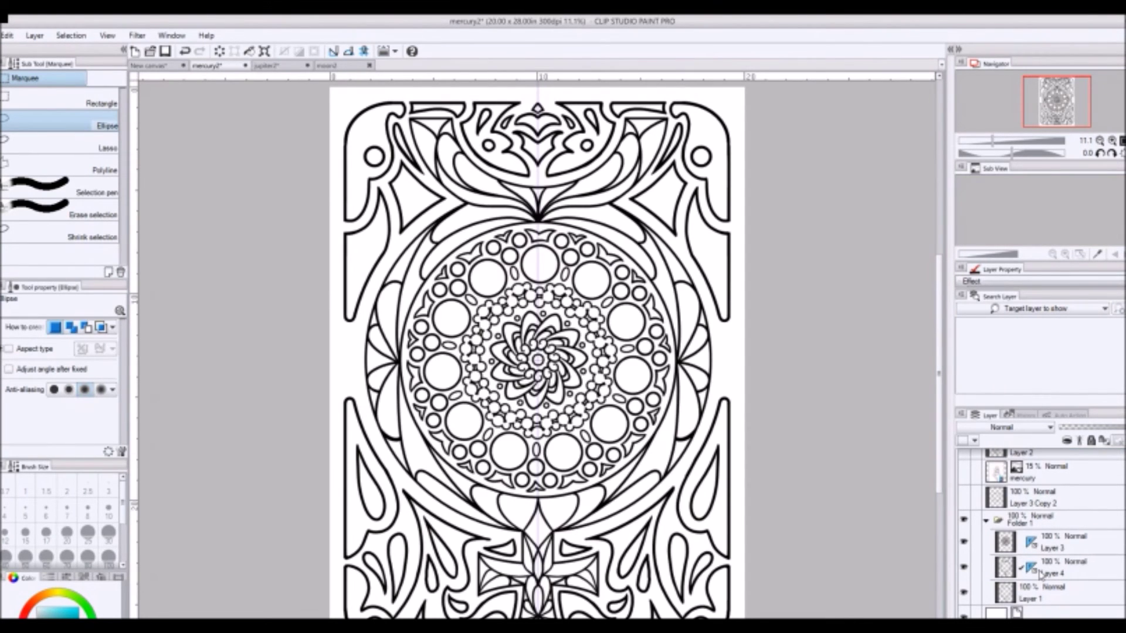
click(292, 66)
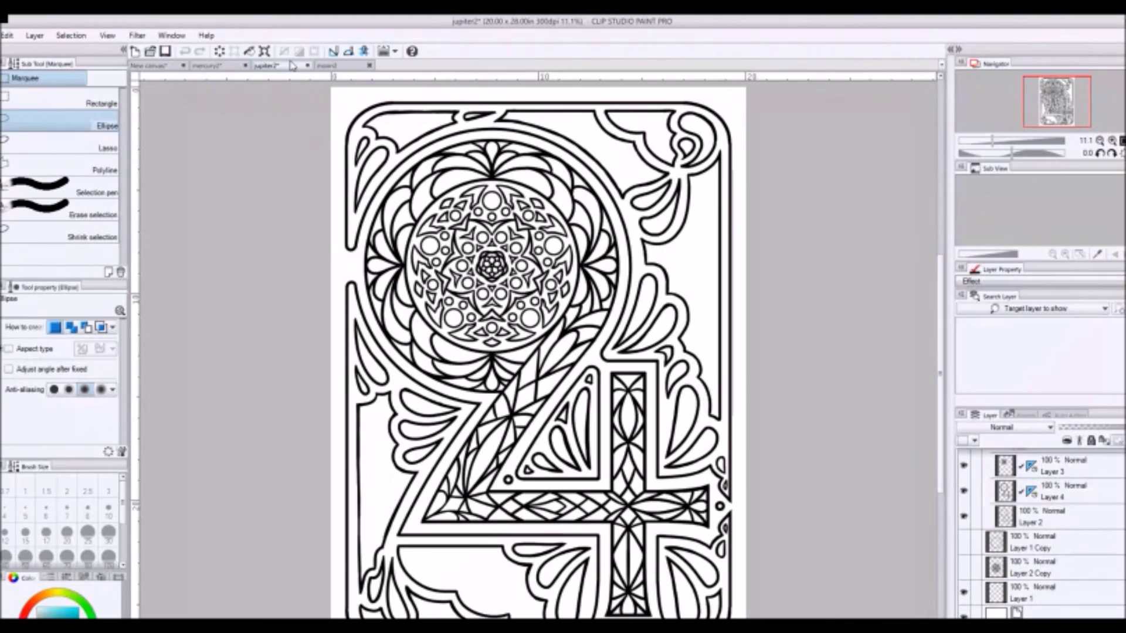
View the moon2 page, then return to the jupiter2 card
click(338, 67)
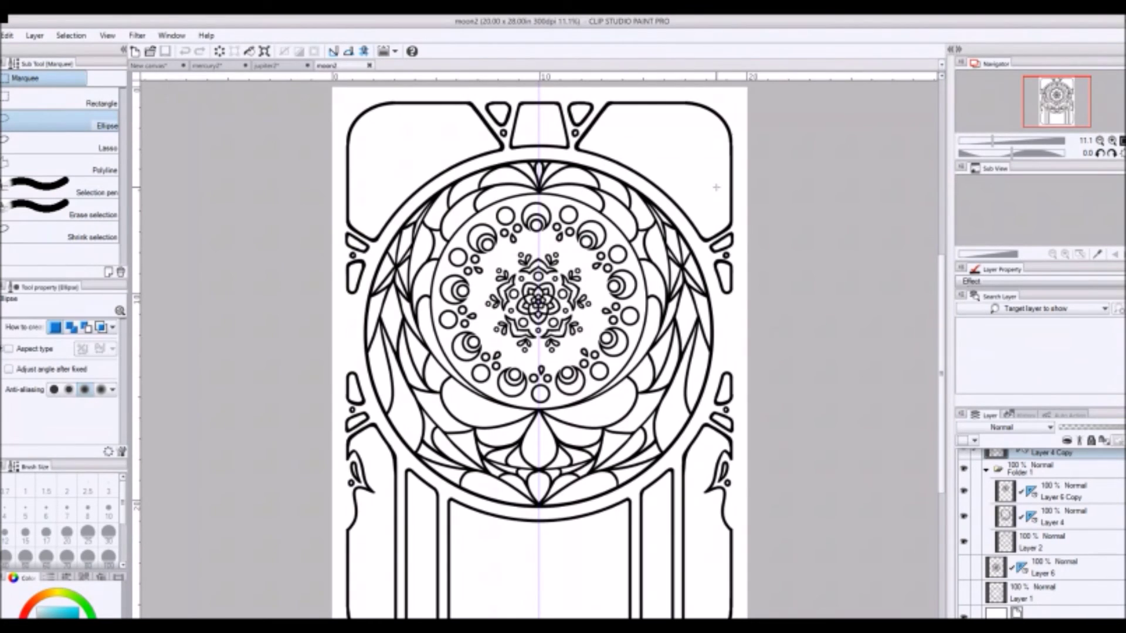
click(281, 67)
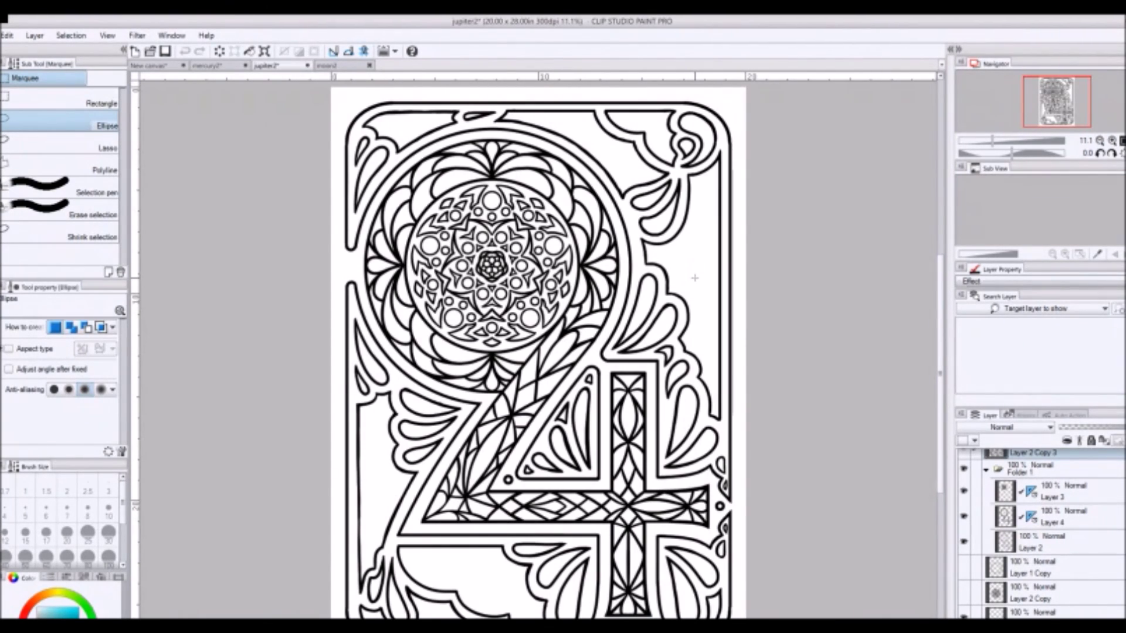
On New canvas, ink mirrored spiky spokes at the centre with the G-pen, then hide Layer 5
click(150, 66)
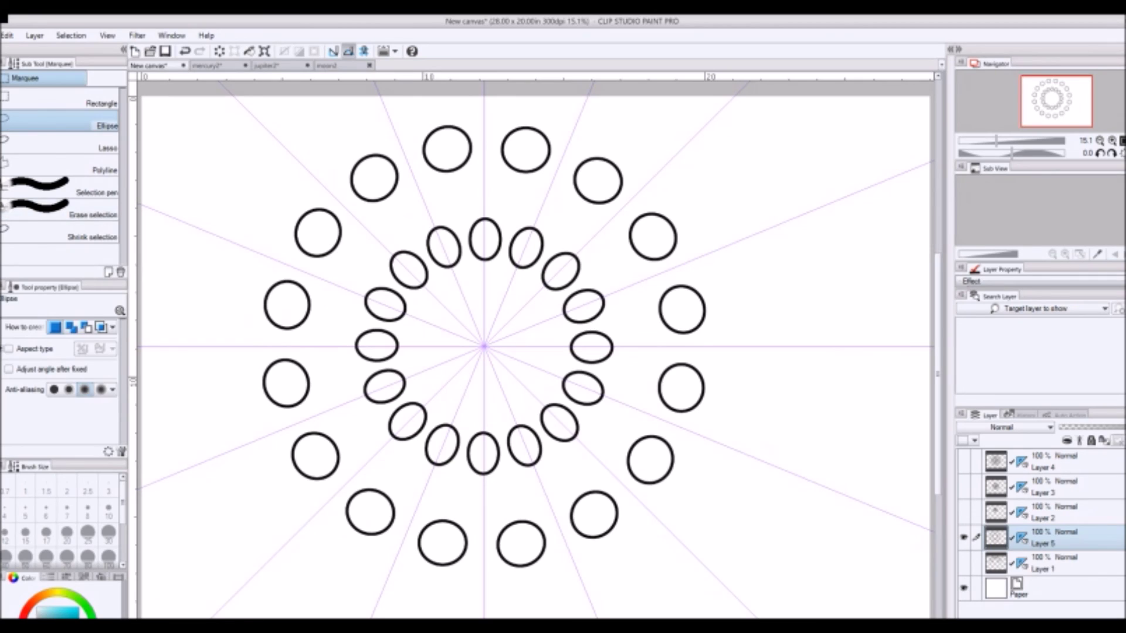
key(p)
mouse_move(539, 323)
mouse_down()
mouse_move(525, 337)
mouse_move(526, 320)
mouse_move(563, 361)
mouse_move(554, 294)
mouse_move(568, 299)
mouse_move(506, 335)
mouse_move(513, 362)
mouse_move(502, 344)
mouse_move(485, 367)
mouse_move(460, 346)
mouse_move(510, 326)
mouse_up()
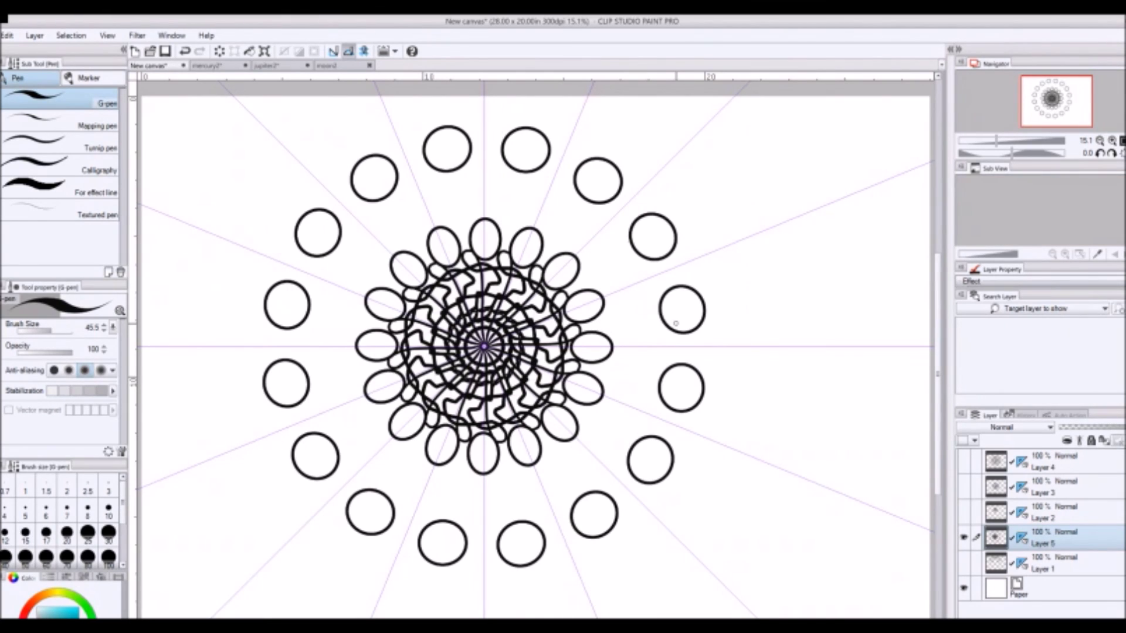
click(963, 537)
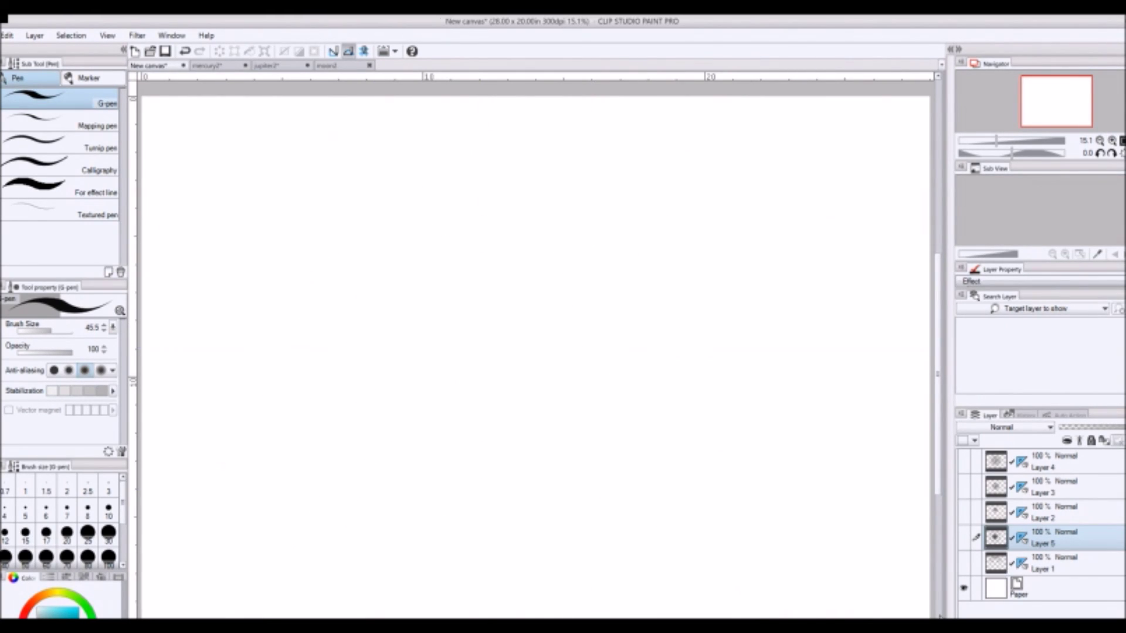